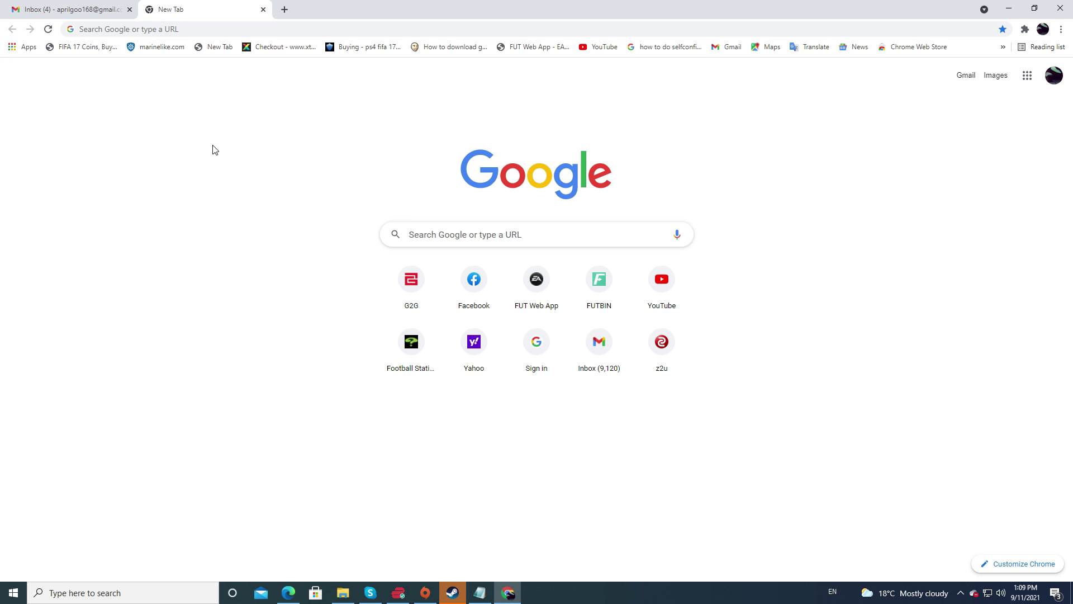
Search Google for Epic Games and open the Epic Games Store website
click(443, 238)
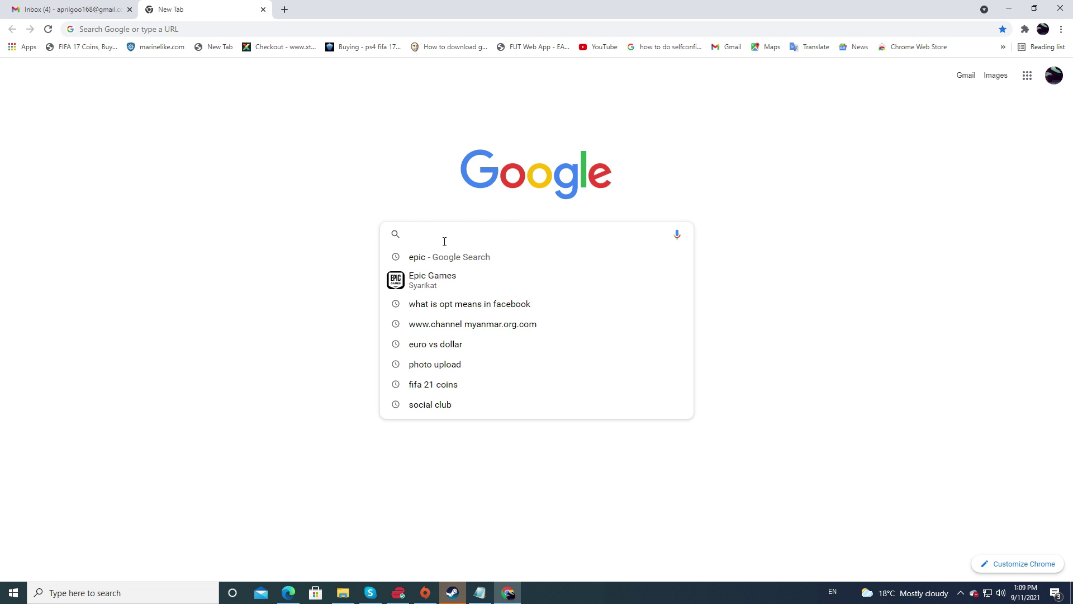
text(epic)
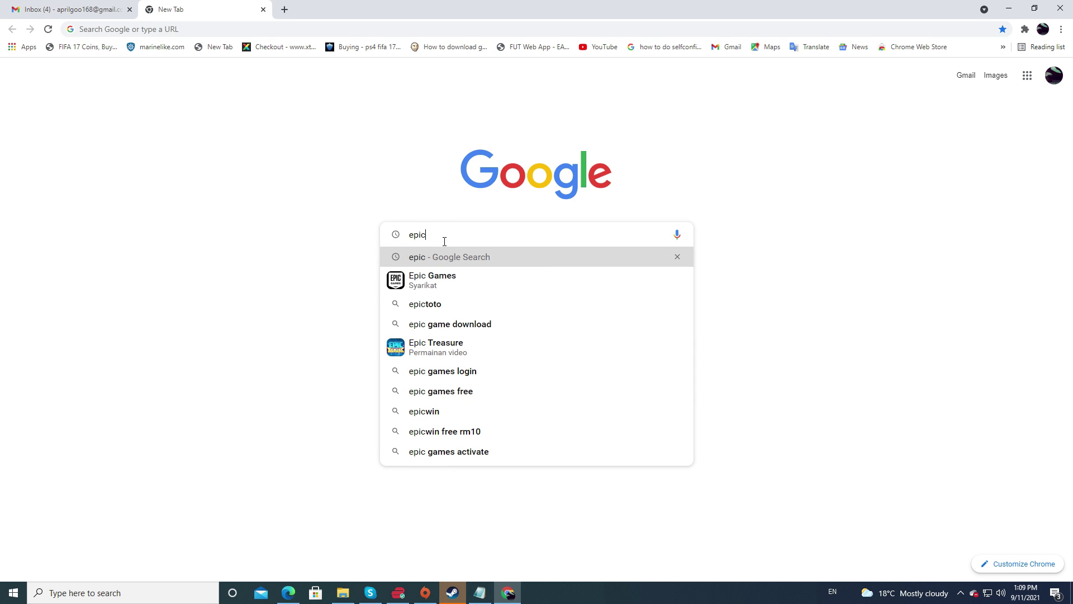
click(451, 283)
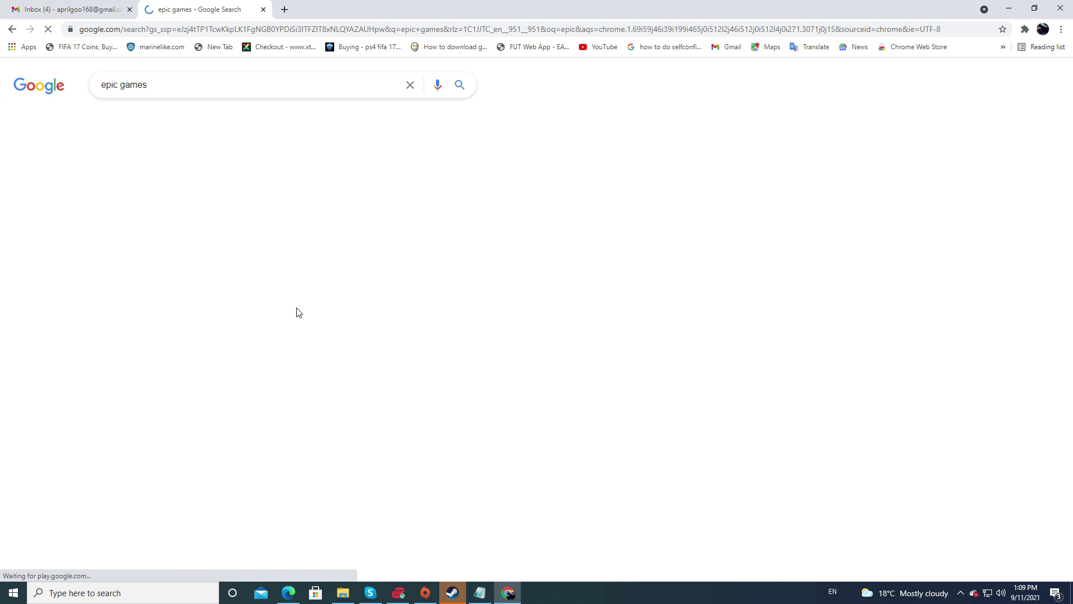
click(157, 174)
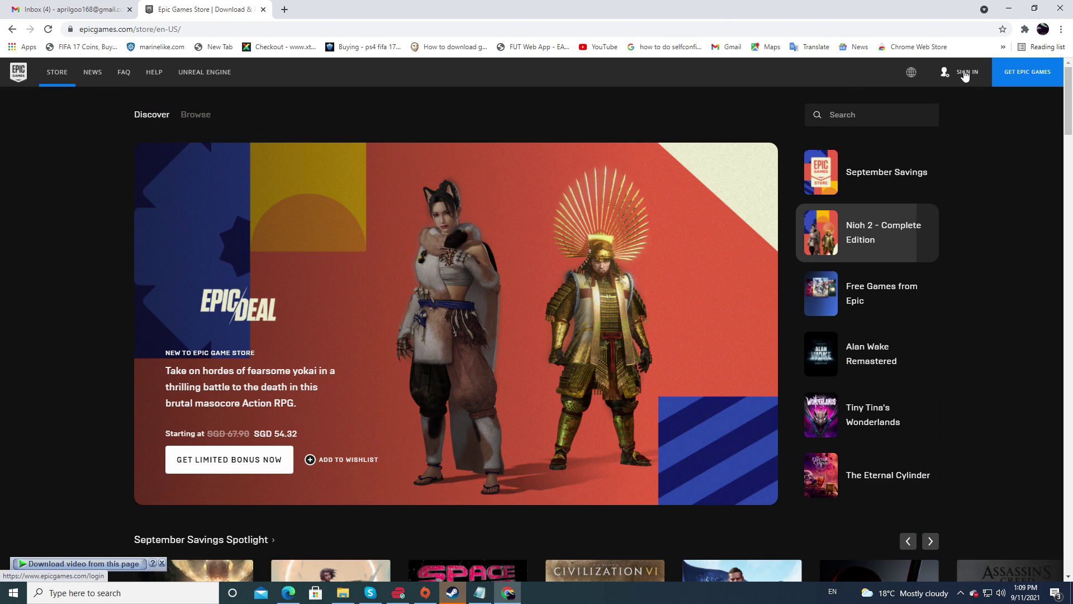
Go from the store's sign-in page to account registration and choose to sign up with email
click(965, 75)
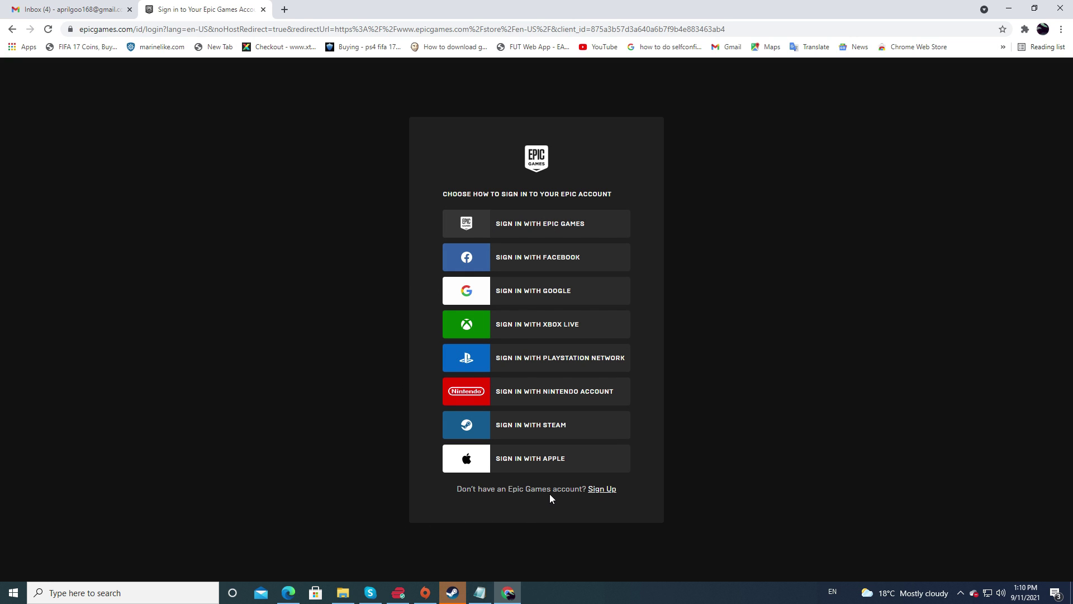
click(609, 492)
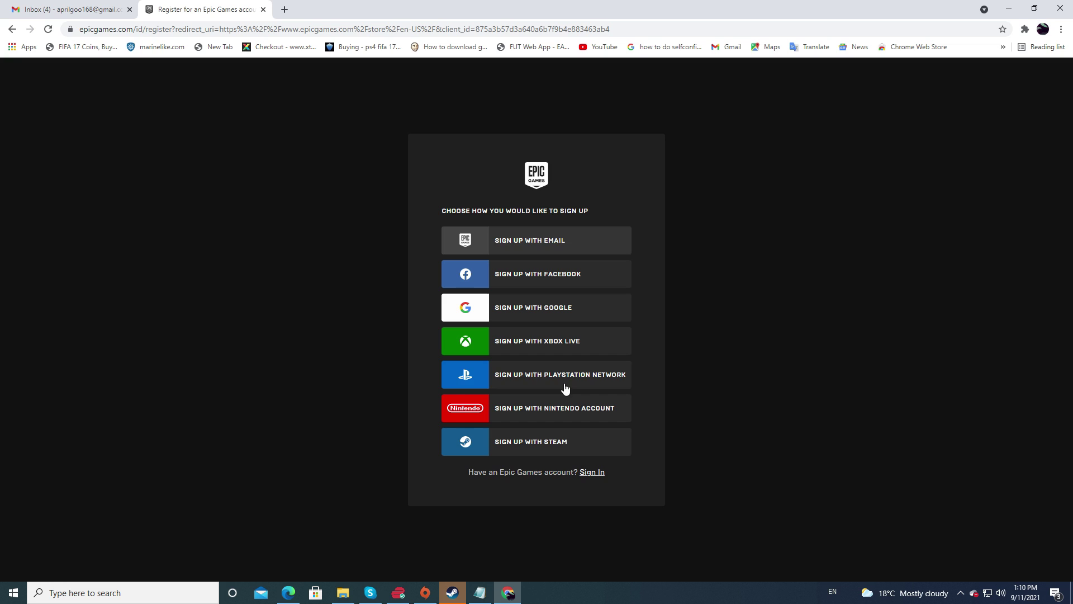
click(548, 247)
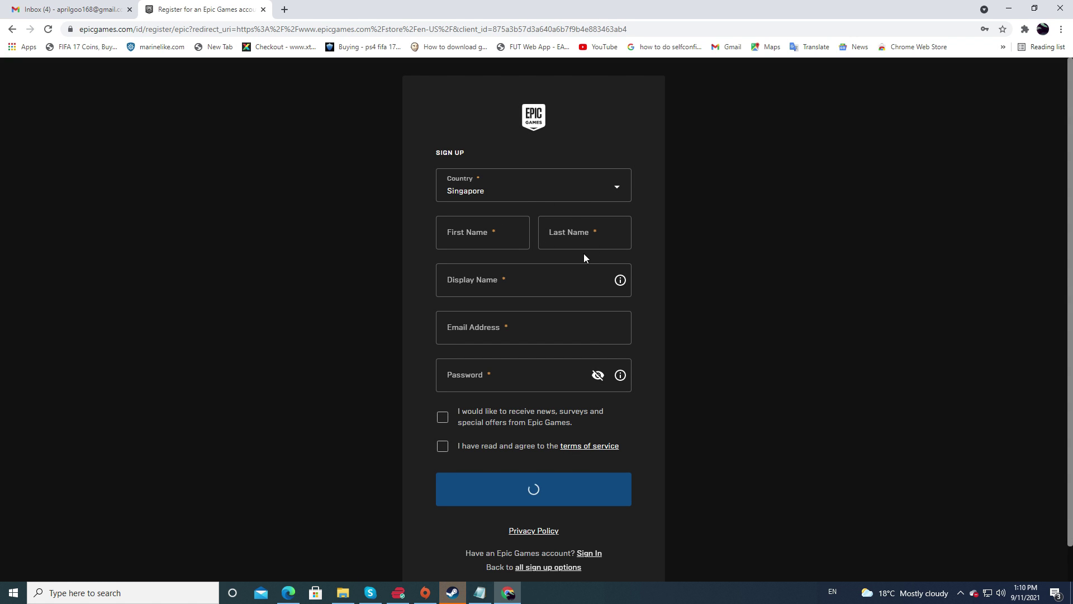
Set the country on the sign-up form to Myanmar
click(617, 187)
scroll(553, 321, up, 10)
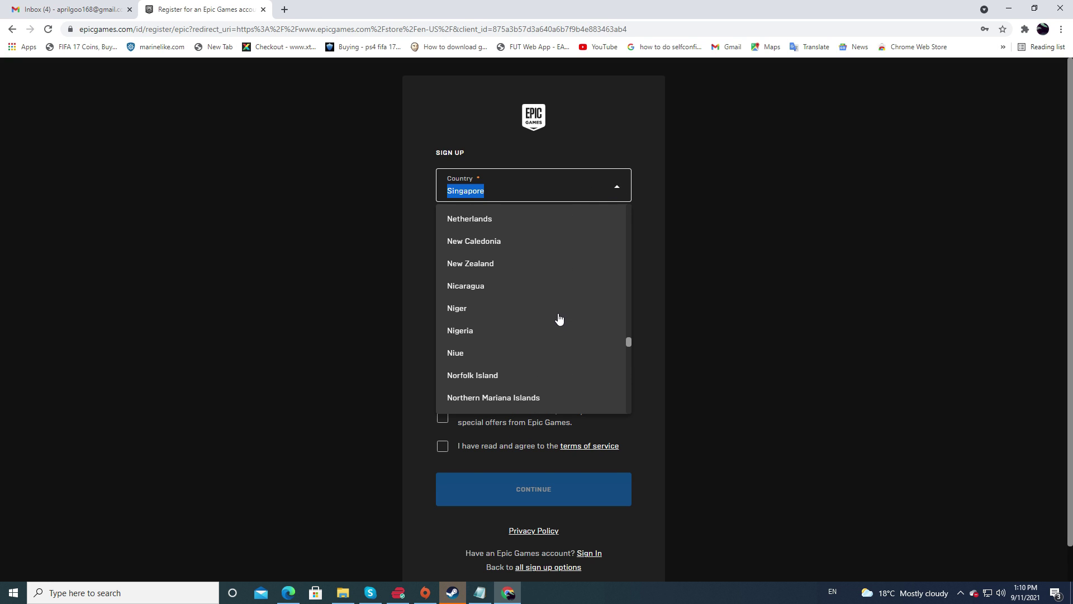
scroll(560, 319, up, 3)
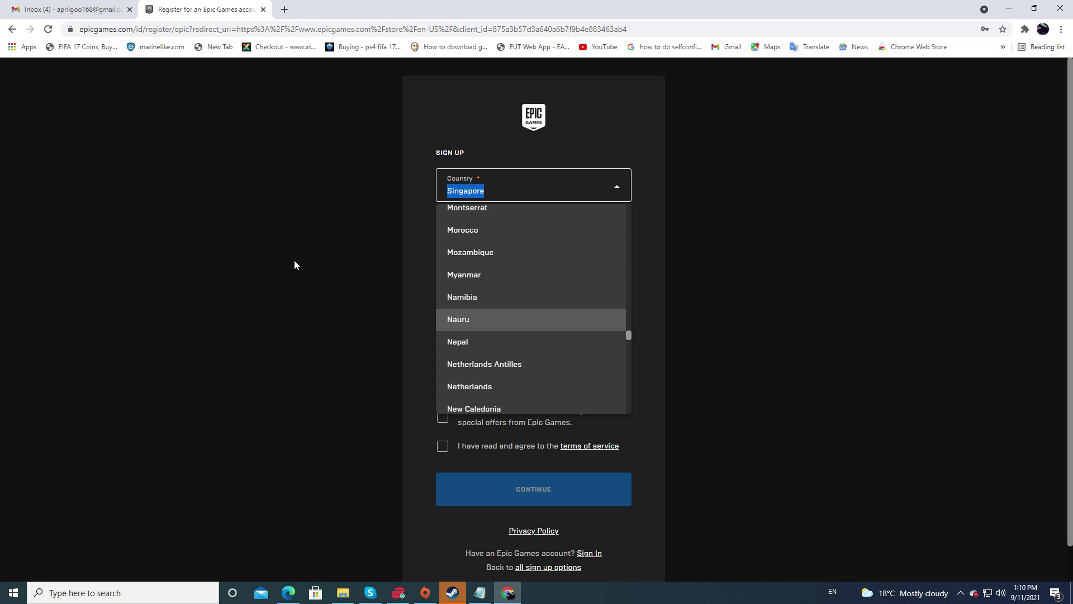
click(484, 280)
Enter the account password on the sign-up form and make it readable
click(487, 386)
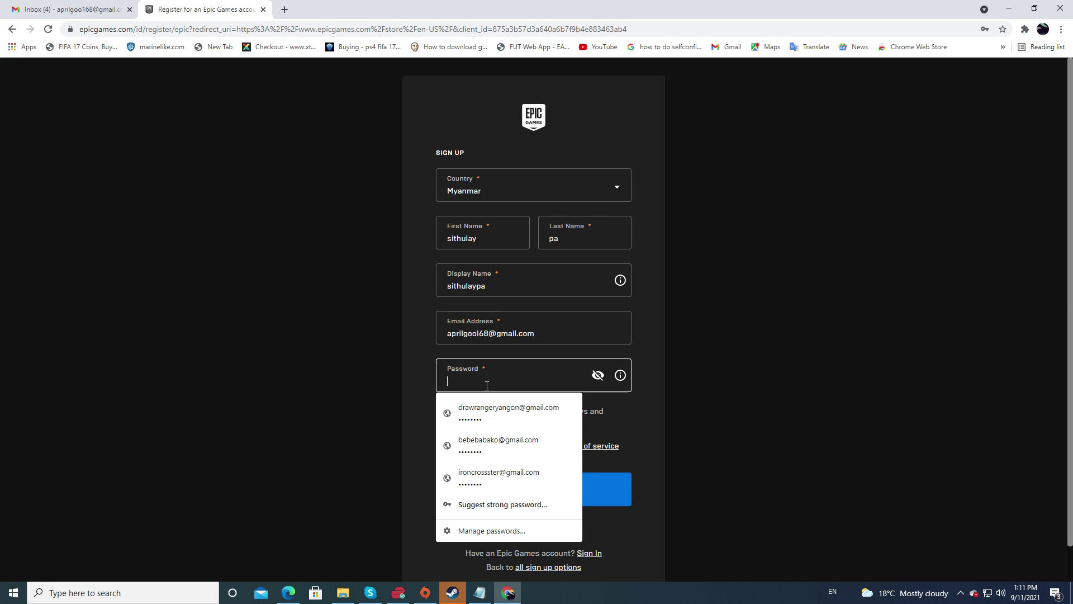
text(••)
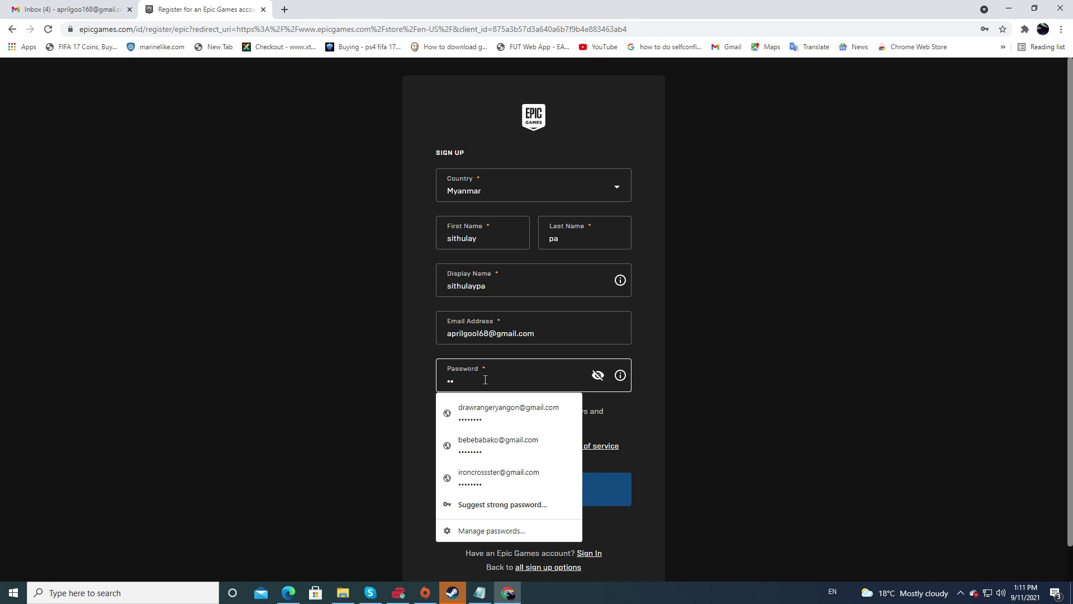
key(ctrl+v)
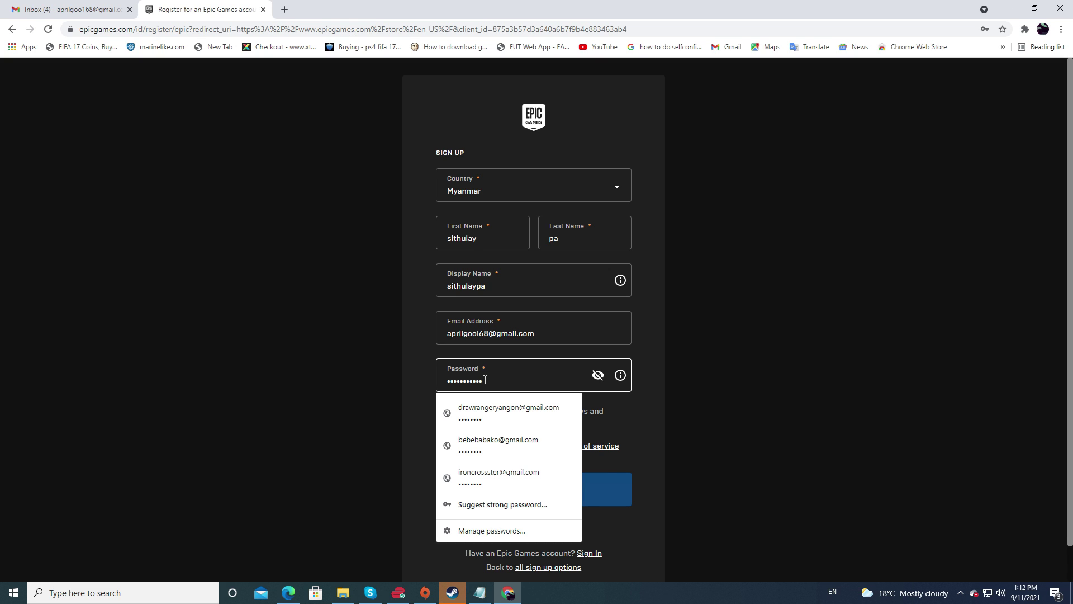
text(•••)
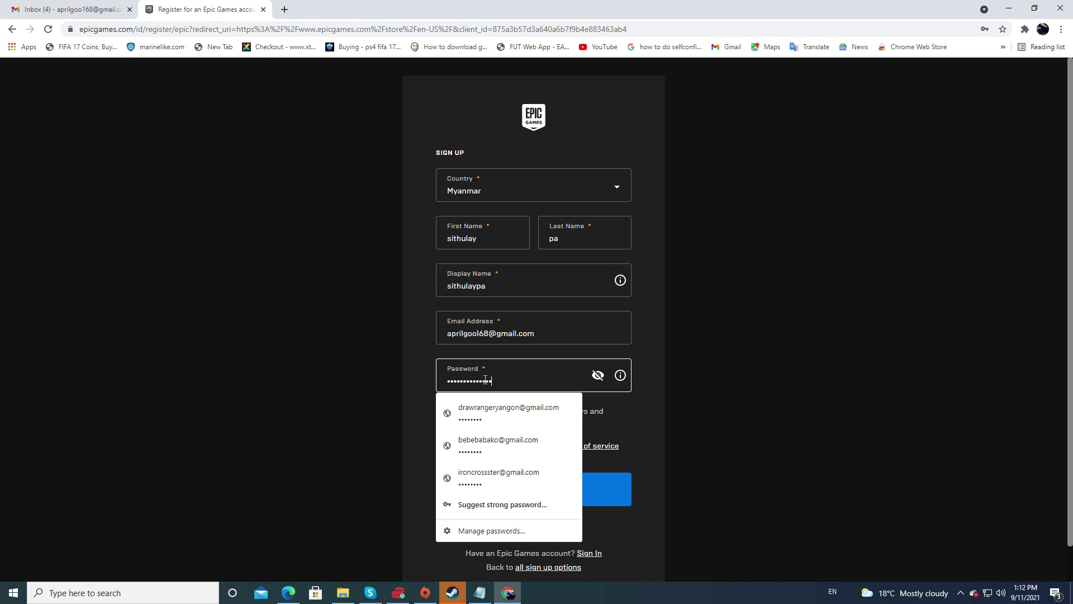
click(597, 375)
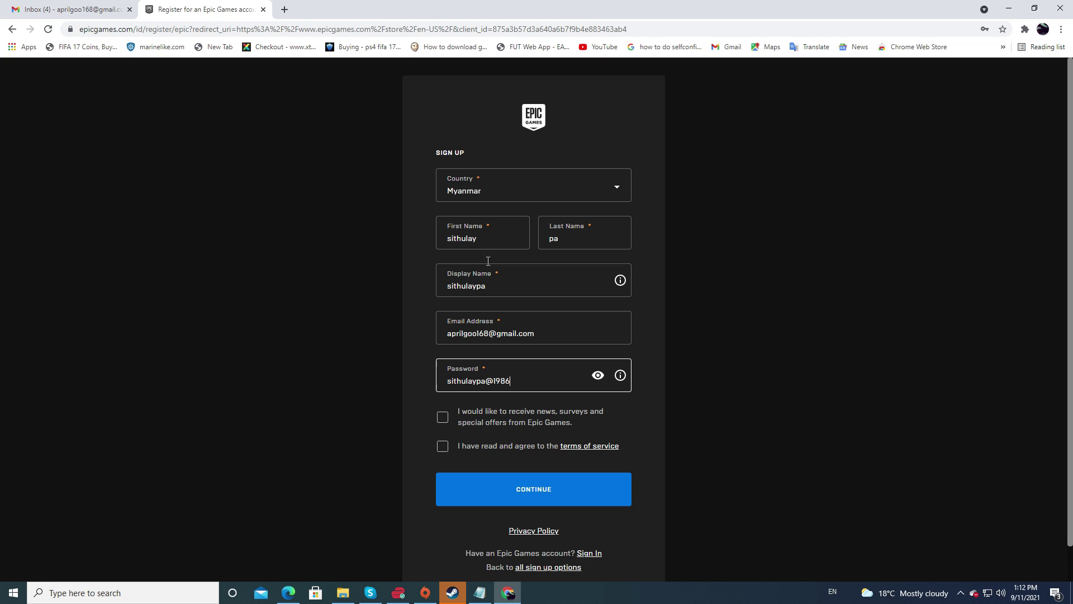
Agree to the terms of service and leave the news, surveys and special offers option unticked
click(443, 417)
click(443, 446)
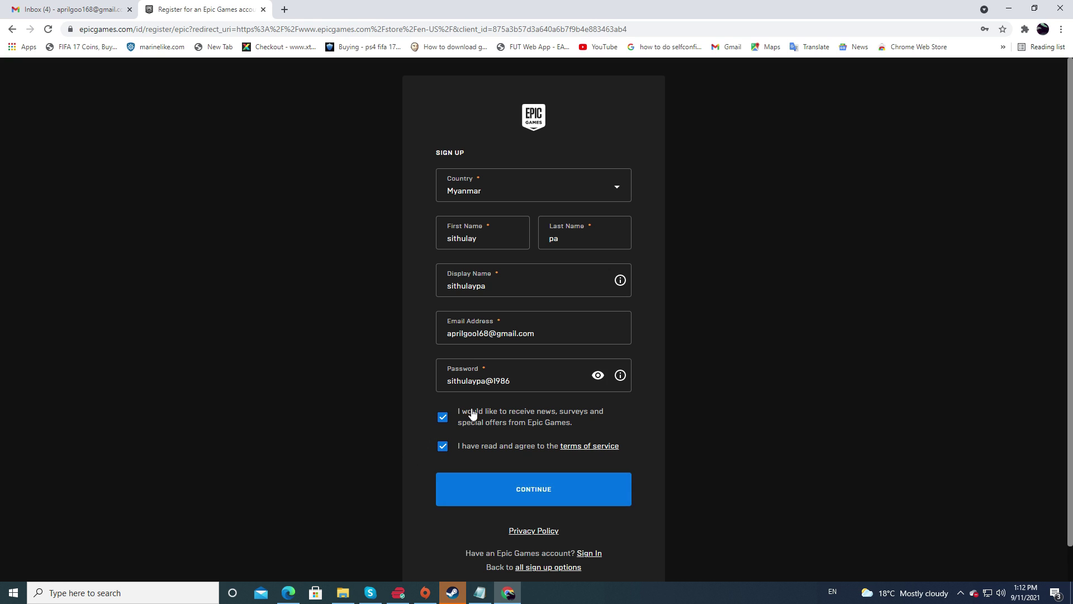
click(448, 422)
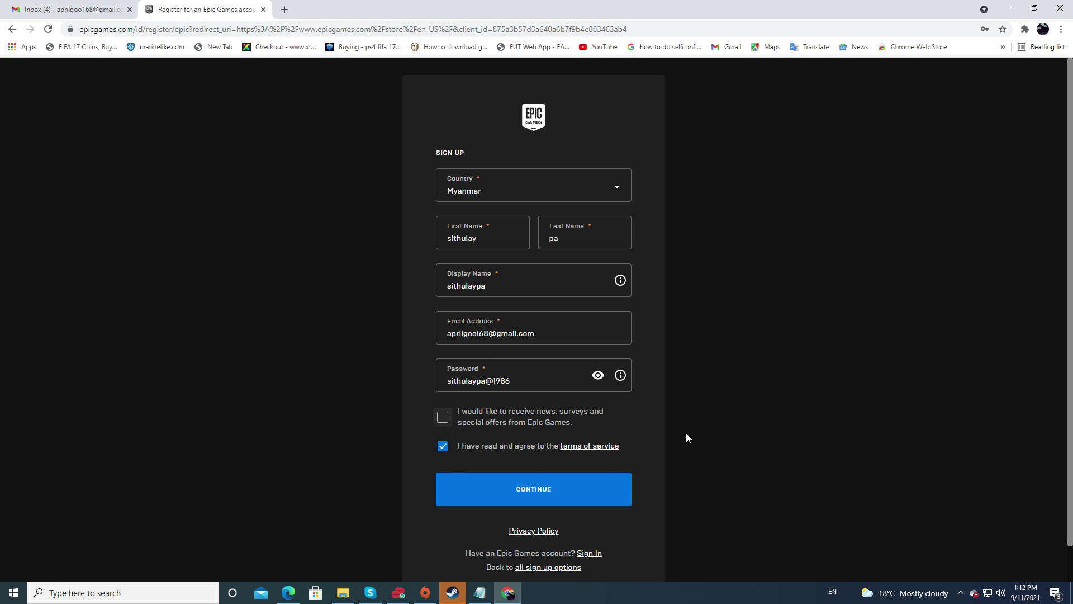
click(537, 492)
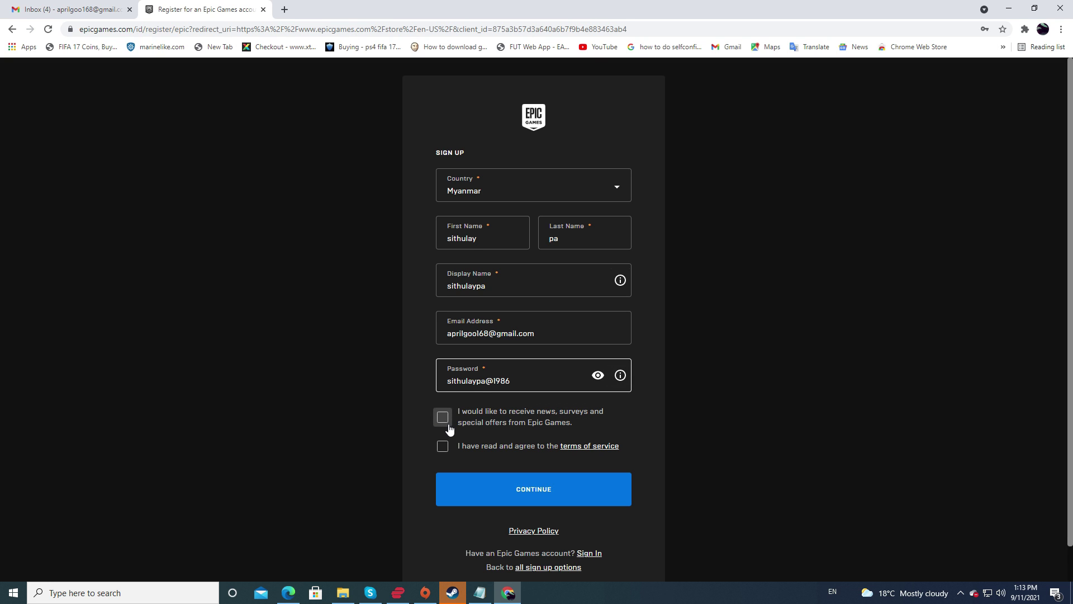
click(443, 446)
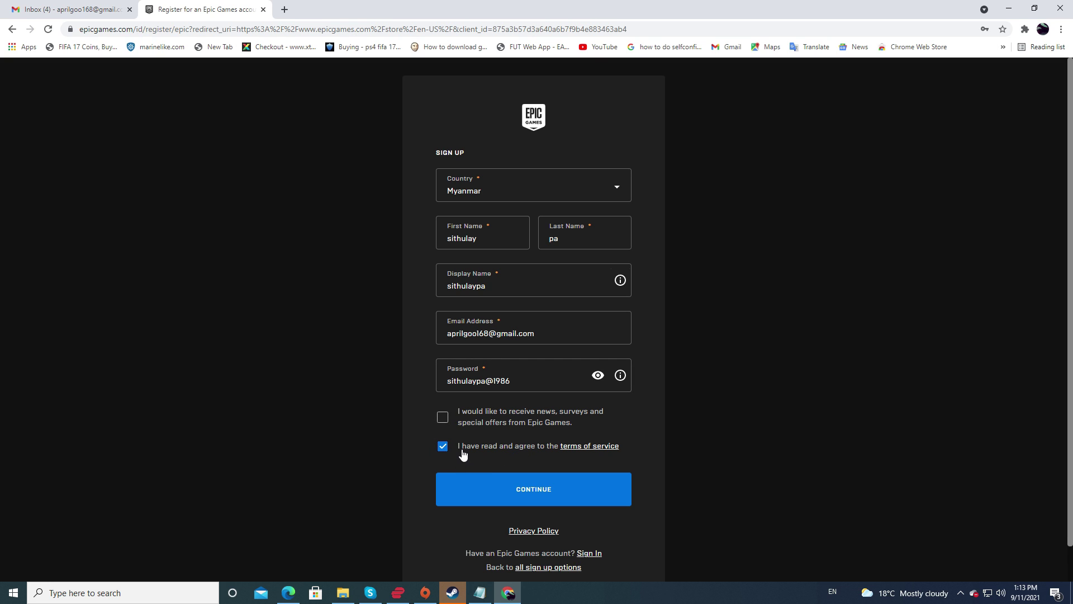
Submit the sign-up form, passing the truck image security check, and save the login in the browser
click(549, 492)
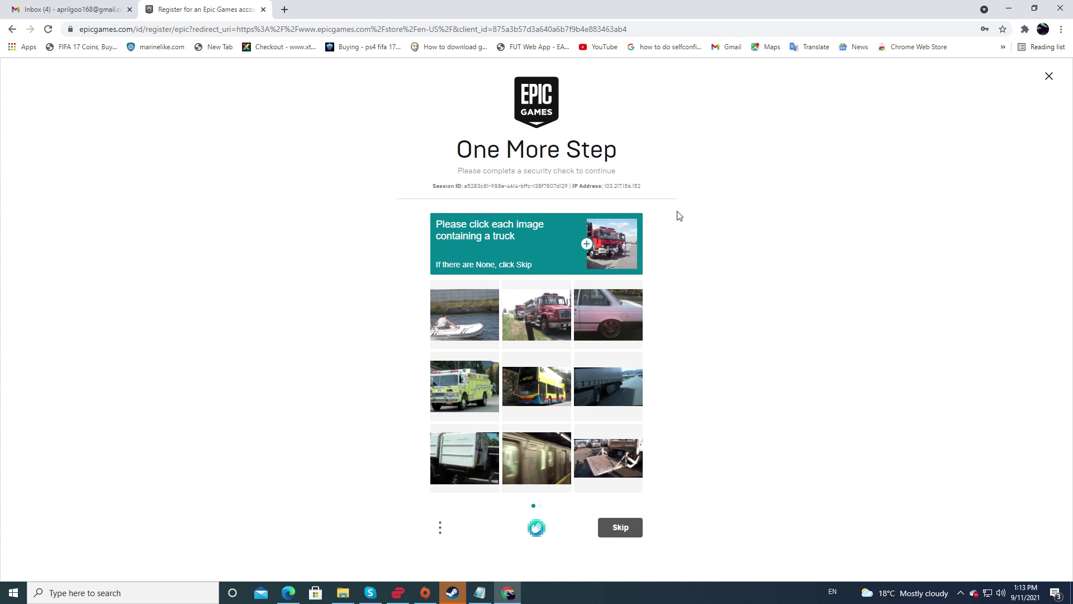
click(623, 527)
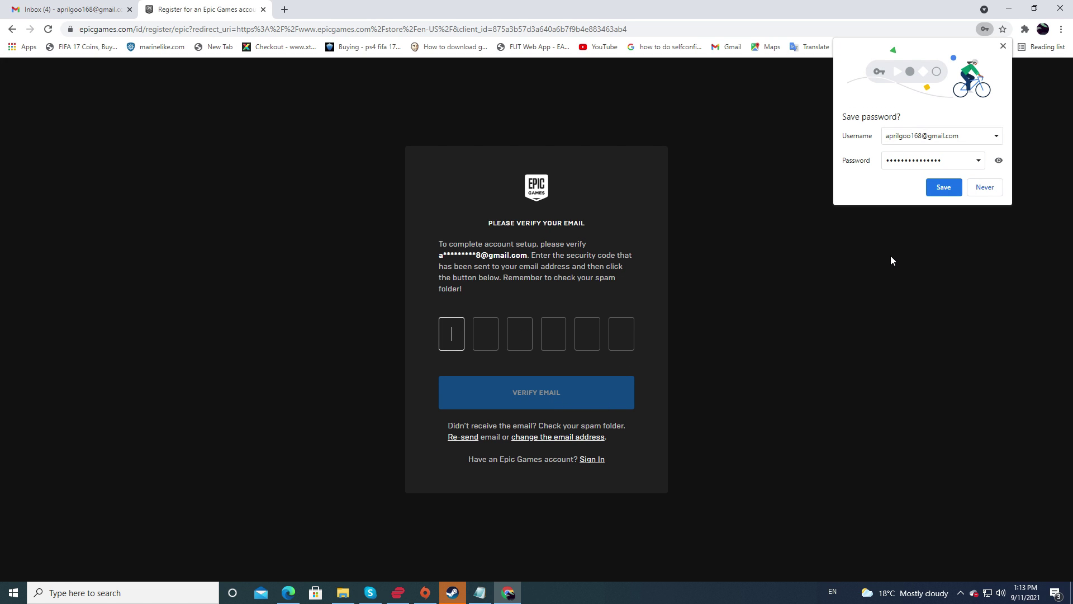
click(944, 187)
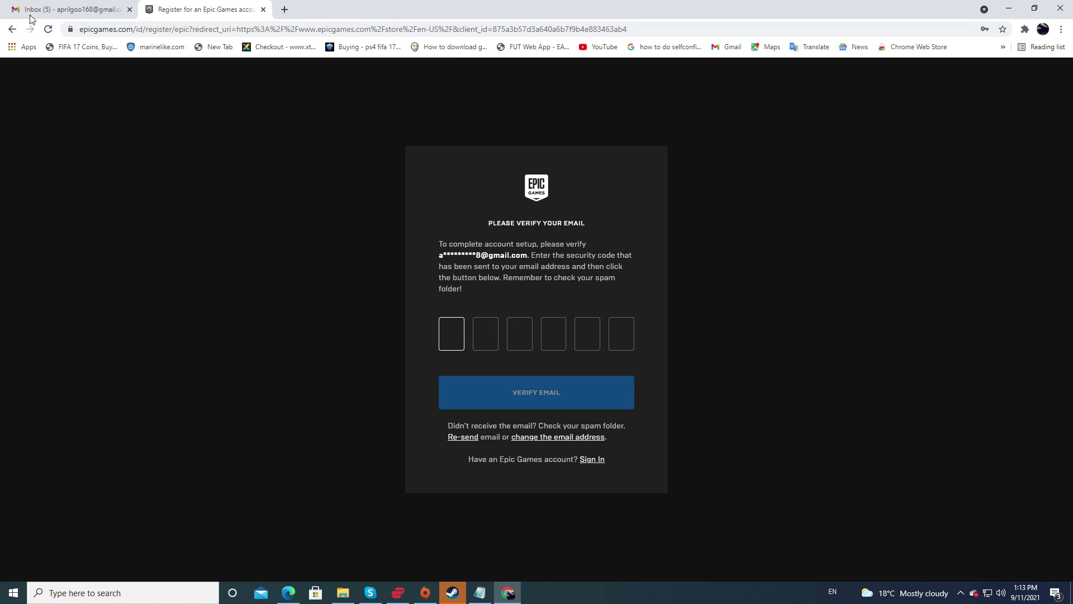
Switch to the Gmail inbox, refresh it and open the Epic Games email verification message
click(82, 10)
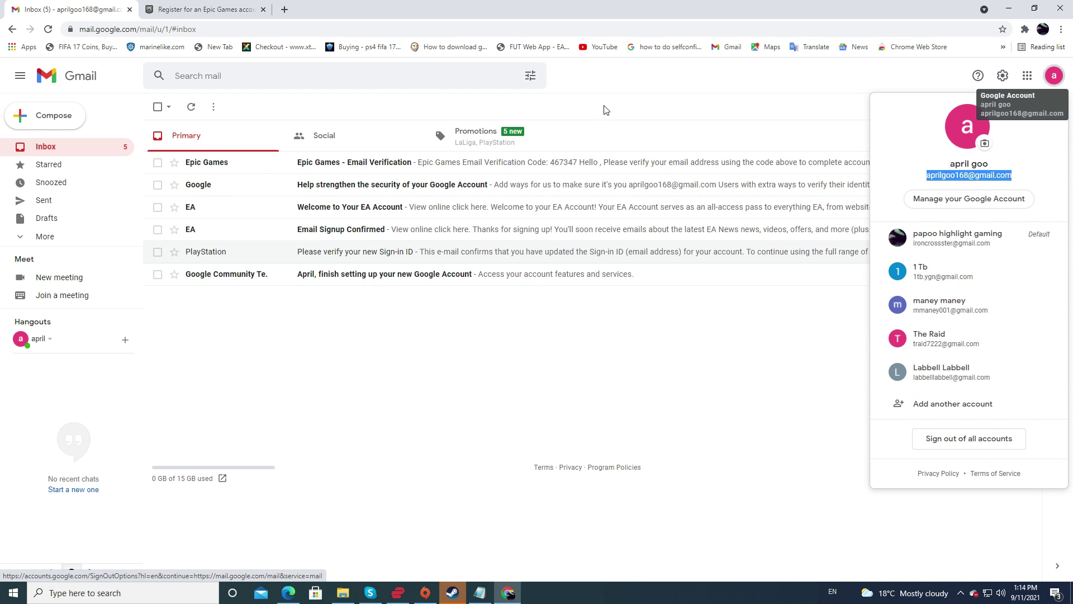
key(F5)
click(593, 94)
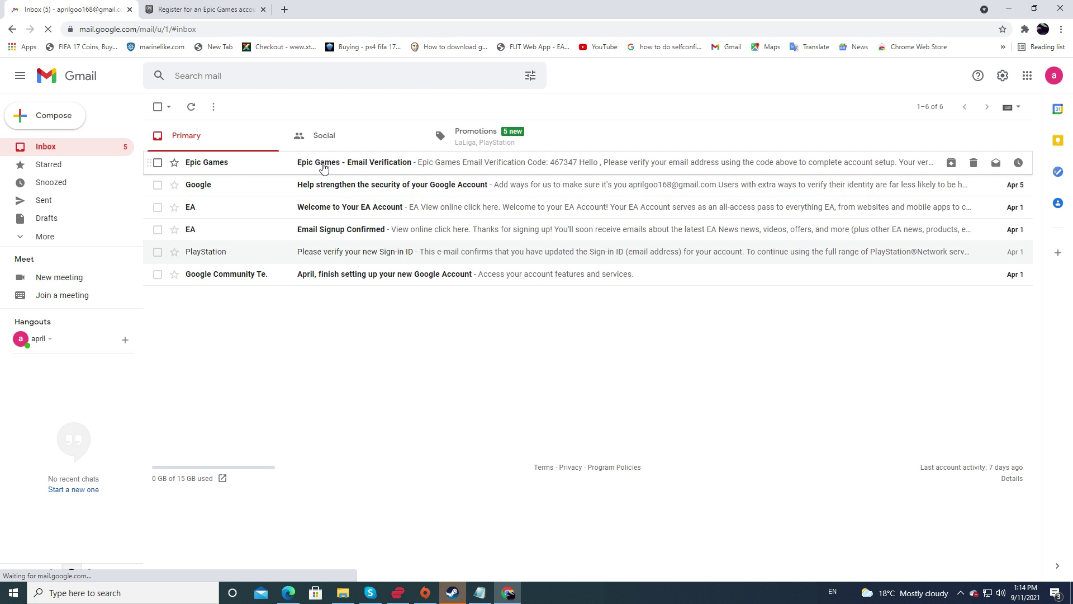
click(323, 166)
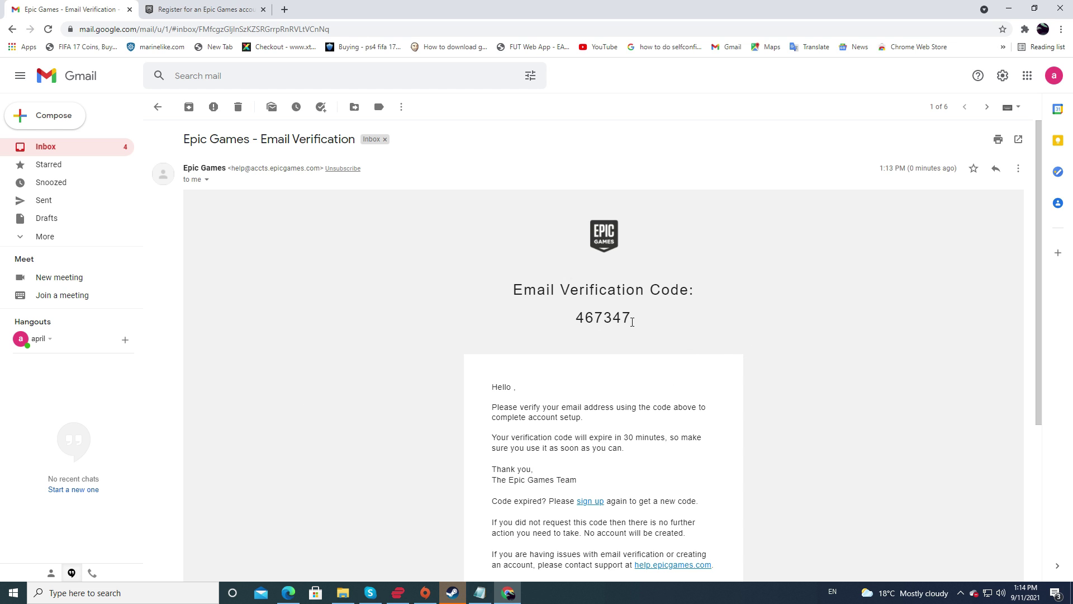
Copy the email verification code from the Epic Games message
scroll(844, 364, down, 4)
scroll(833, 361, up, 3)
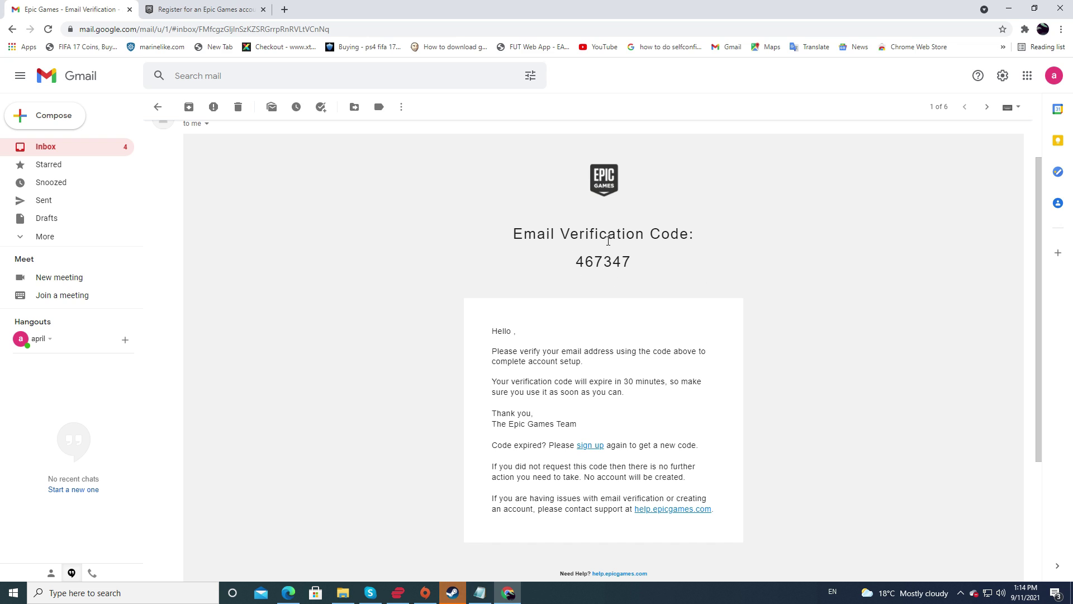
scroll(667, 349, up, 1)
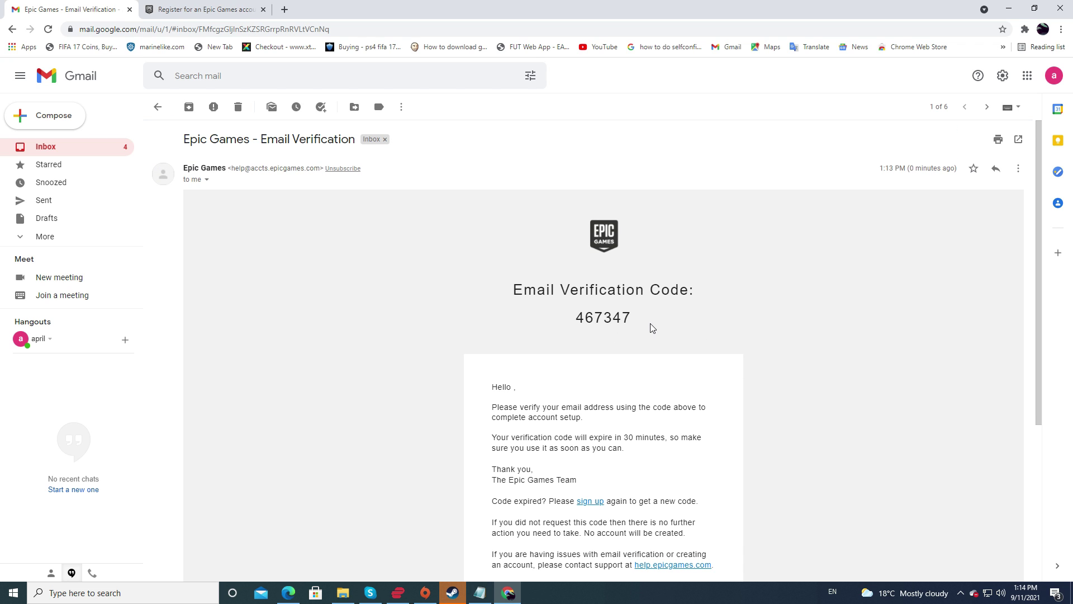
drag(653, 328, 557, 319)
right_click(593, 324)
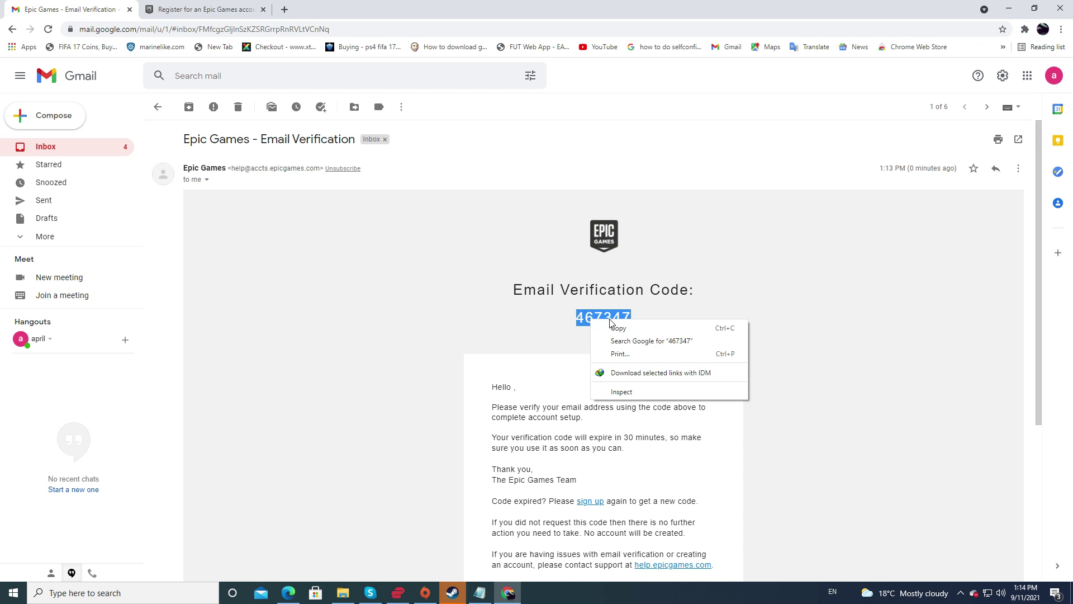
click(620, 330)
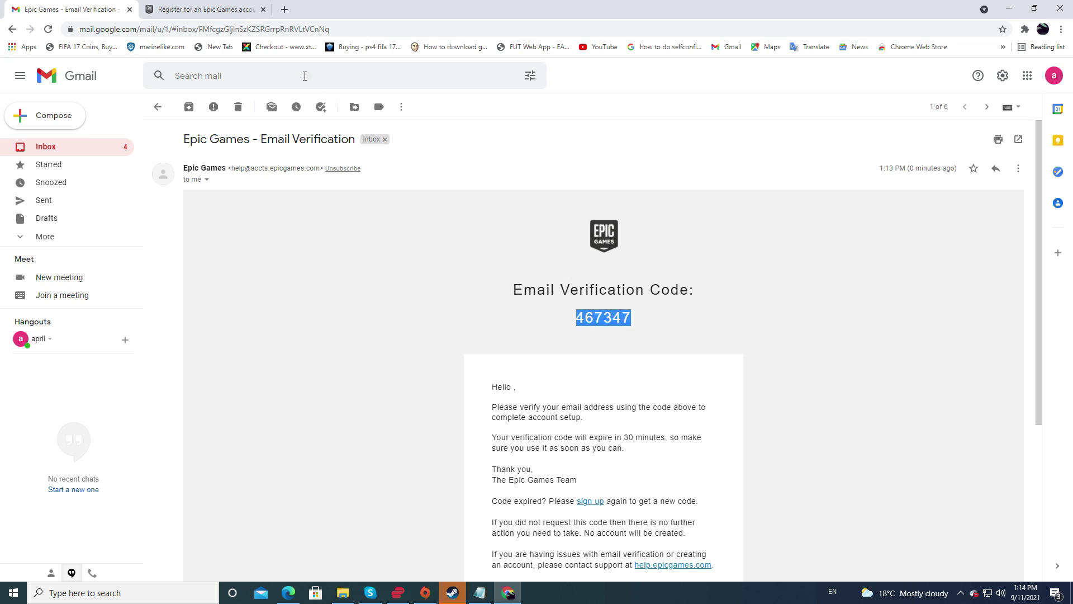
Return to the Epic Games registration page, paste the security code and verify the email address
click(216, 11)
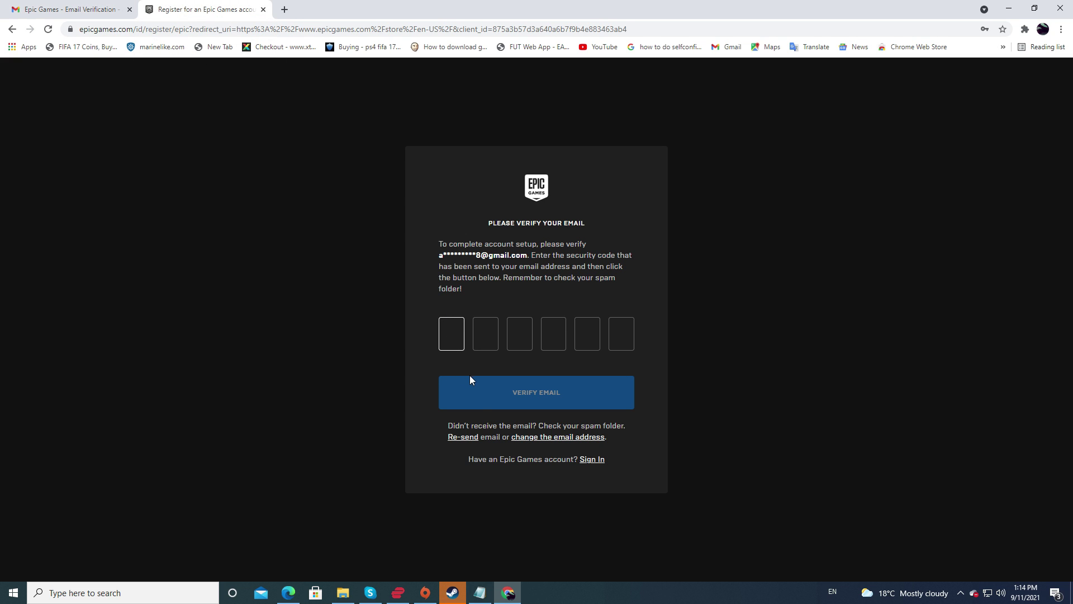
key(ctrl+v)
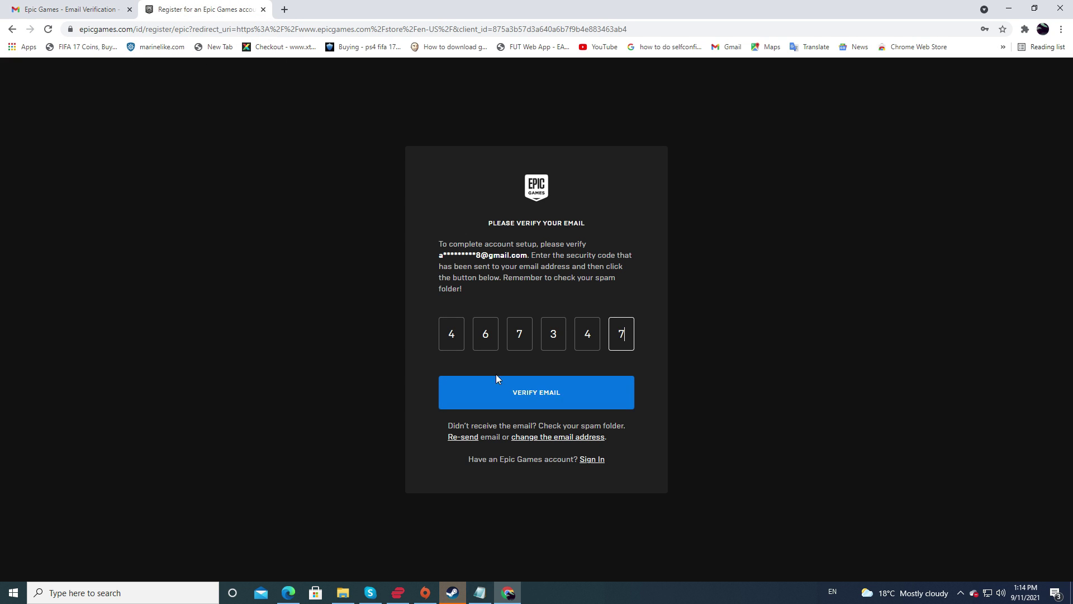
click(548, 394)
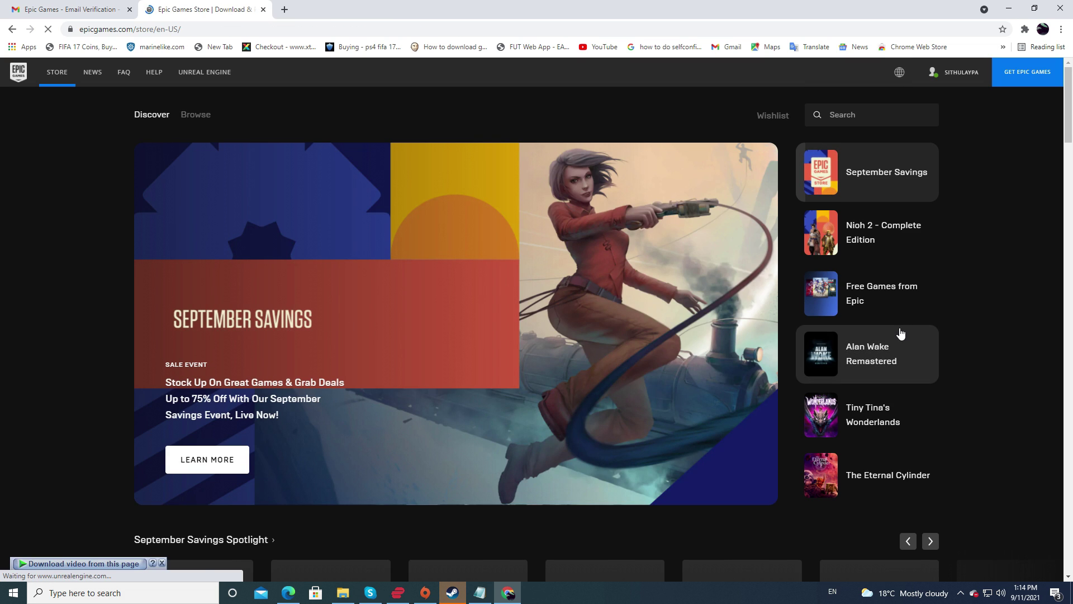
Open the account page and review the general settings, including account info, personal details and address
mouse_move(961, 74)
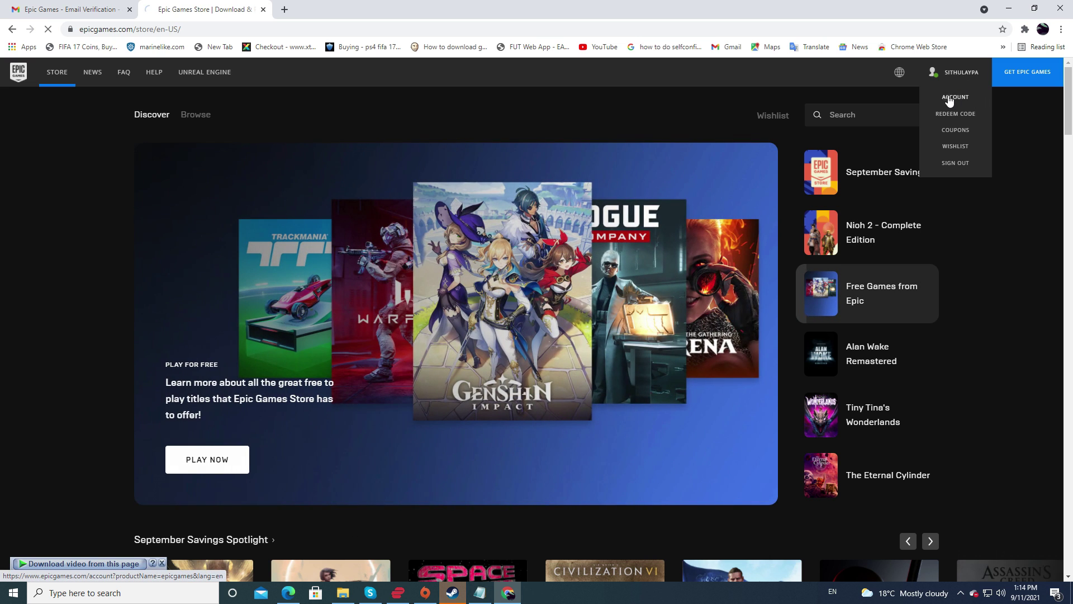
click(955, 99)
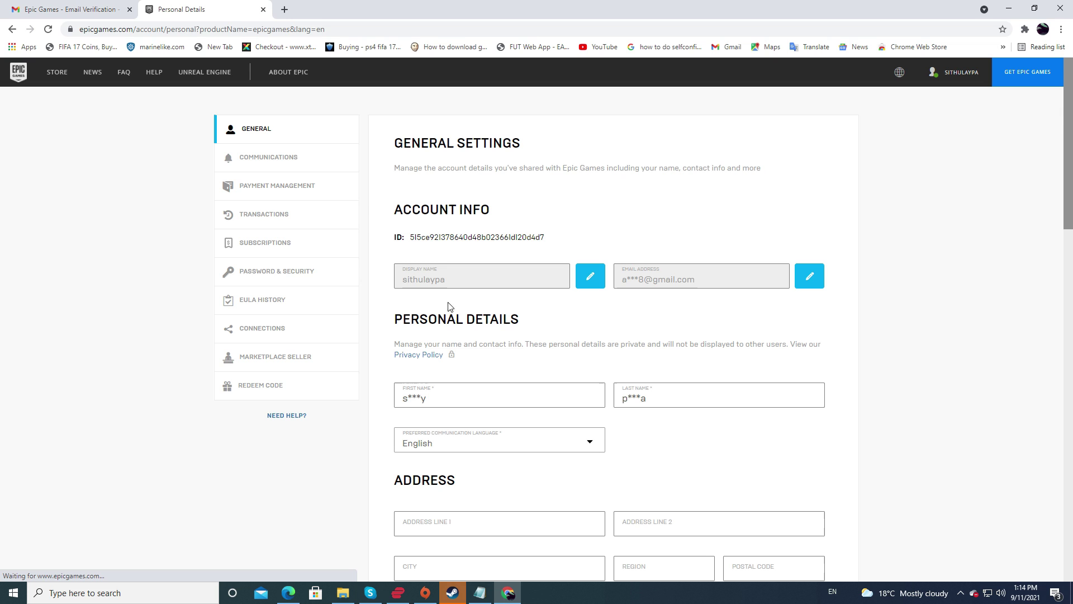
scroll(421, 298, down, 2)
scroll(520, 363, down, 1)
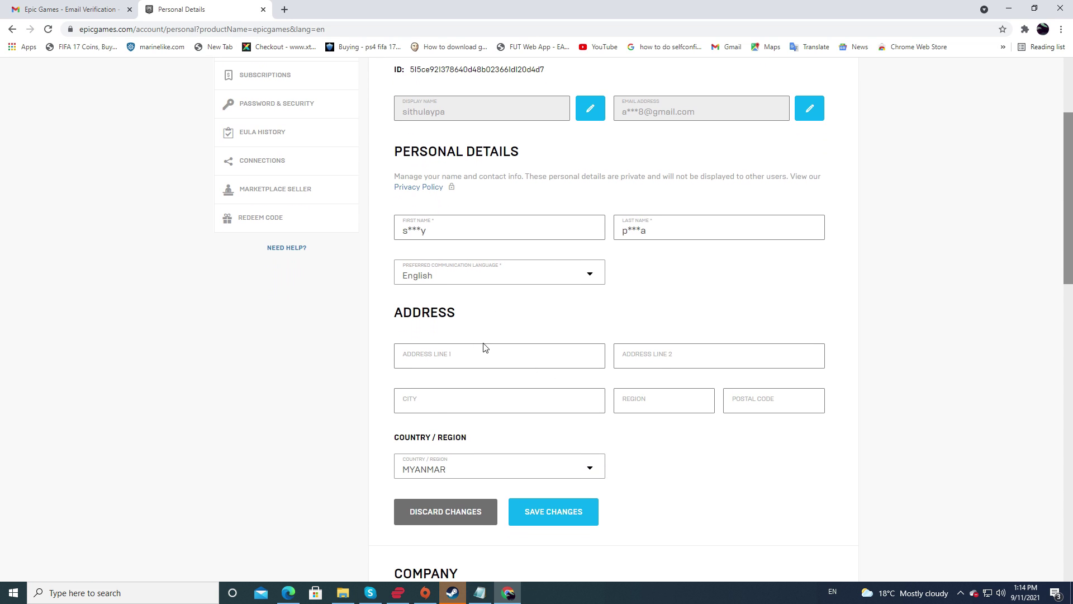
scroll(655, 412, down, 3)
scroll(494, 304, up, 6)
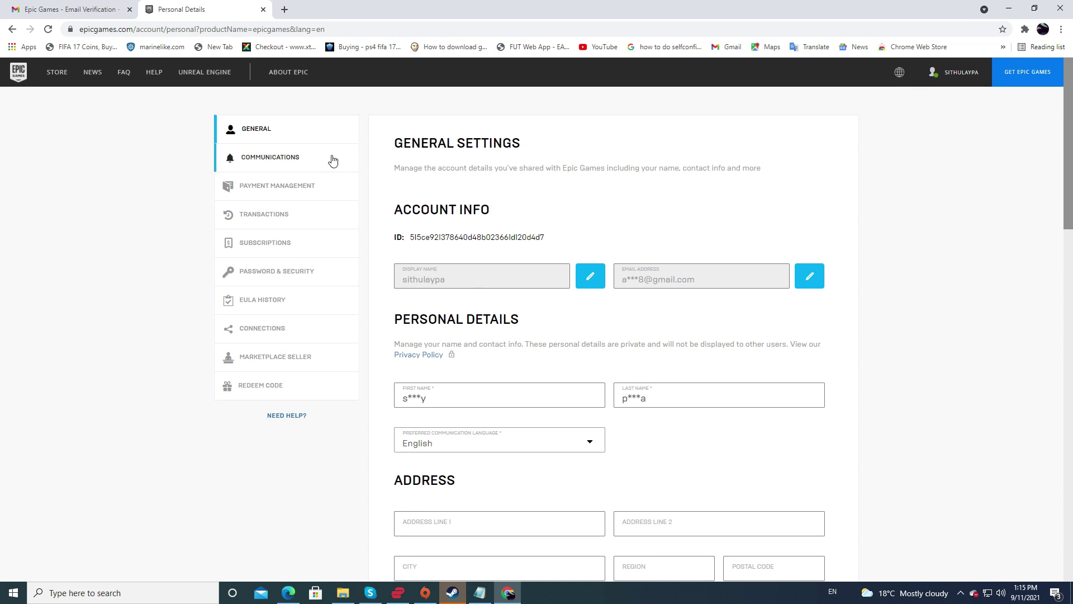
Review the payment management page and the external accounts that can be linked under Connections
click(273, 191)
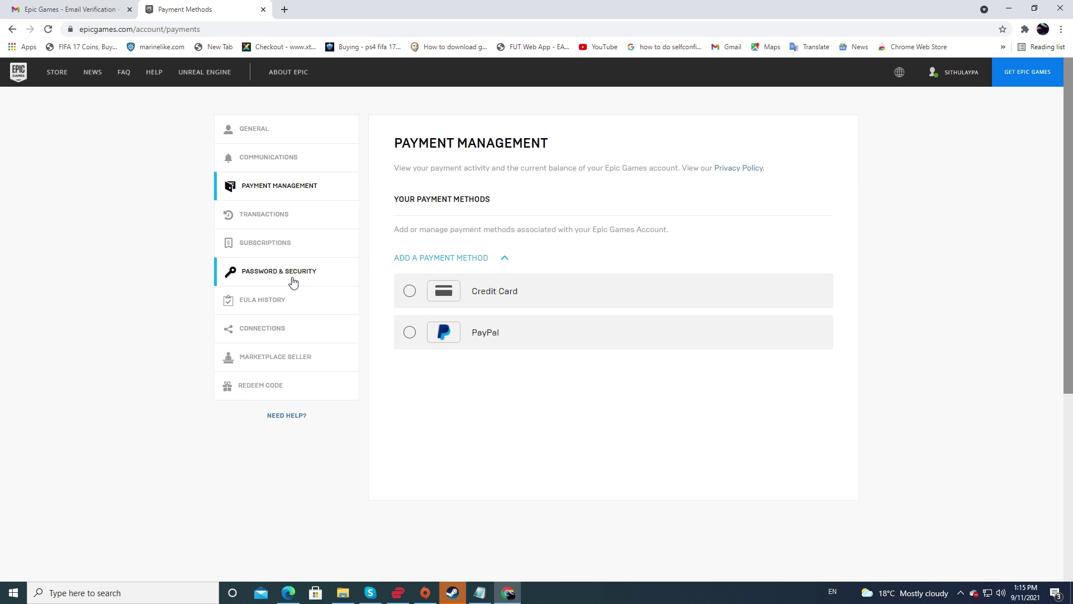
click(273, 333)
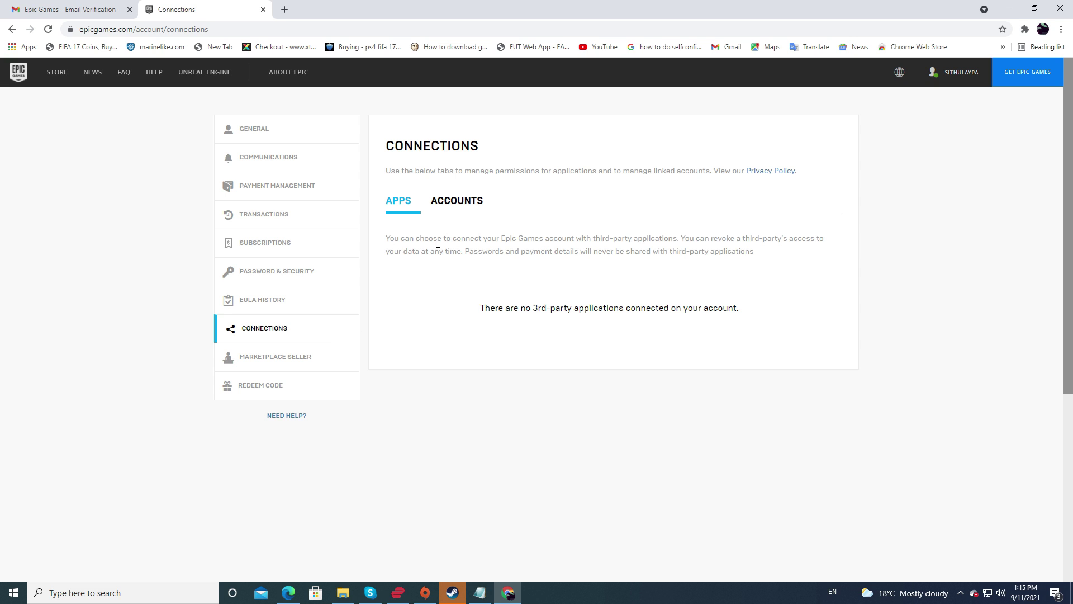
click(470, 203)
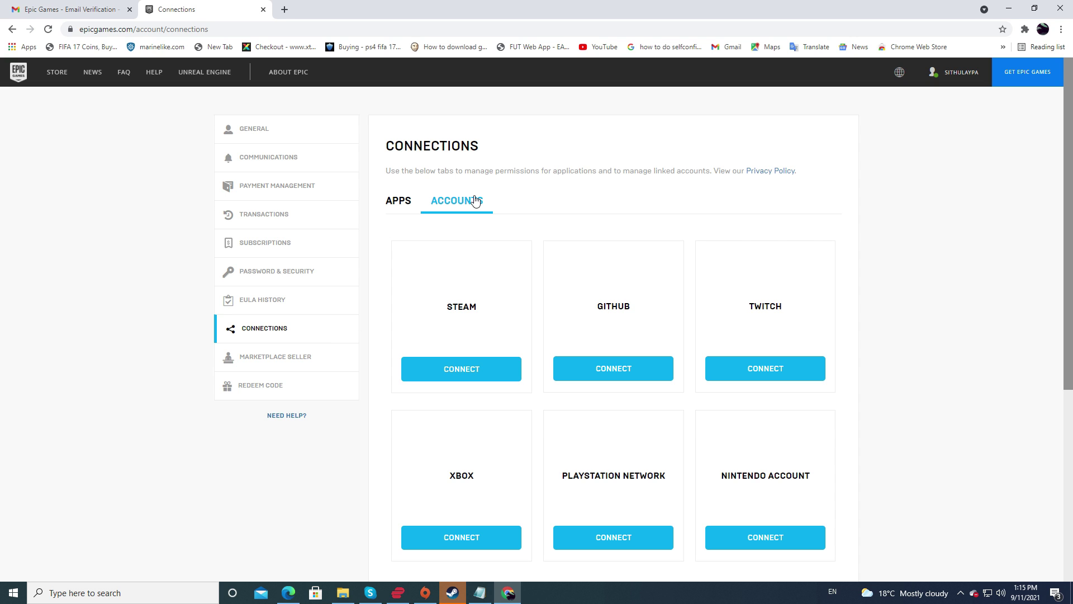
scroll(838, 340, down, 3)
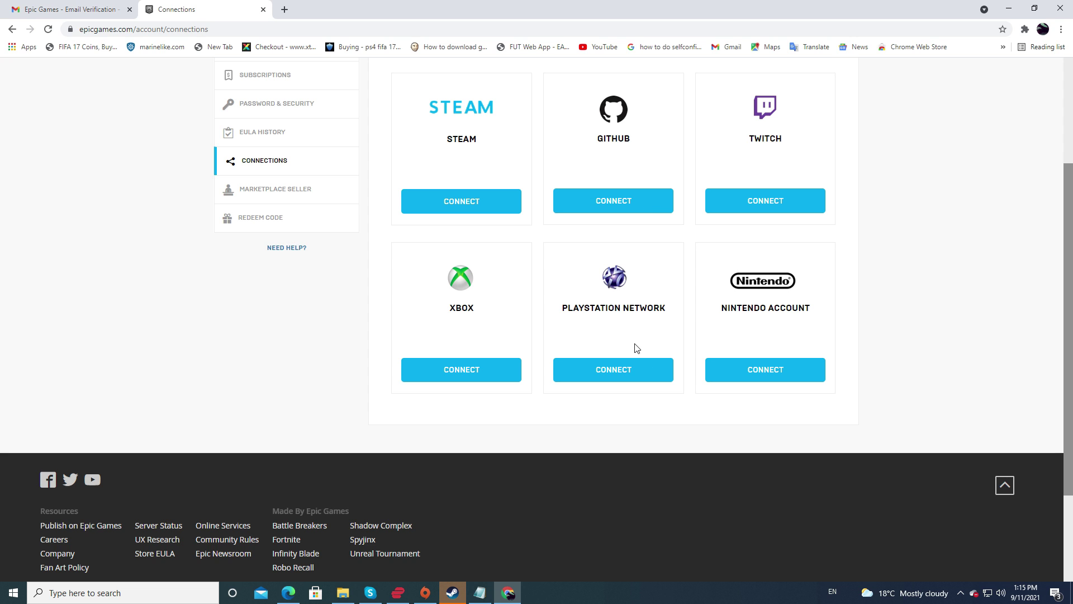
scroll(577, 218, up, 2)
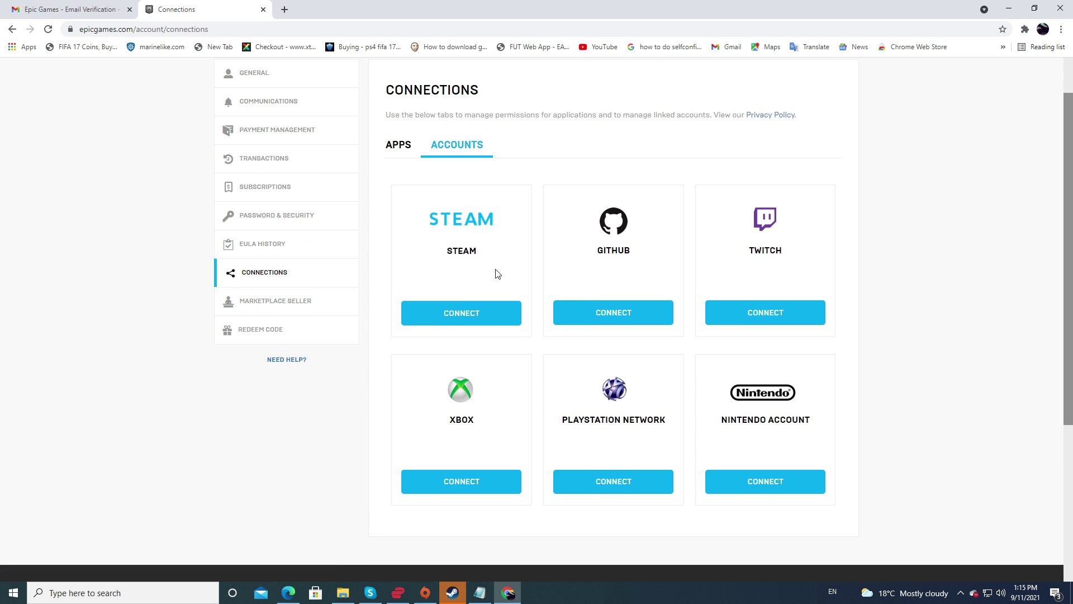
Start linking the PlayStation Network account and sign in to Sony with the sign-in email and account password
click(630, 485)
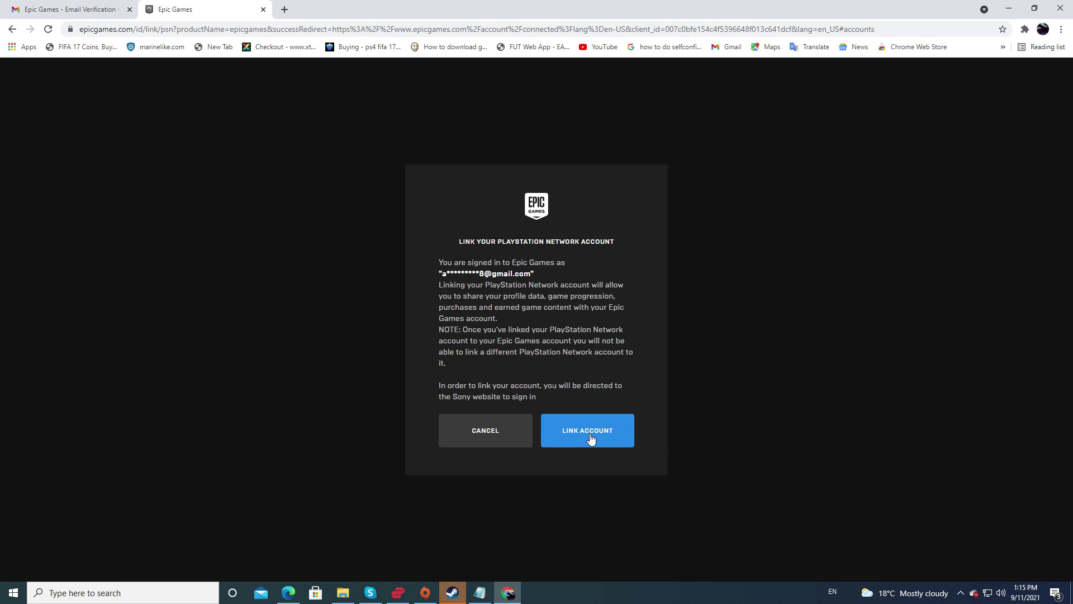
click(590, 437)
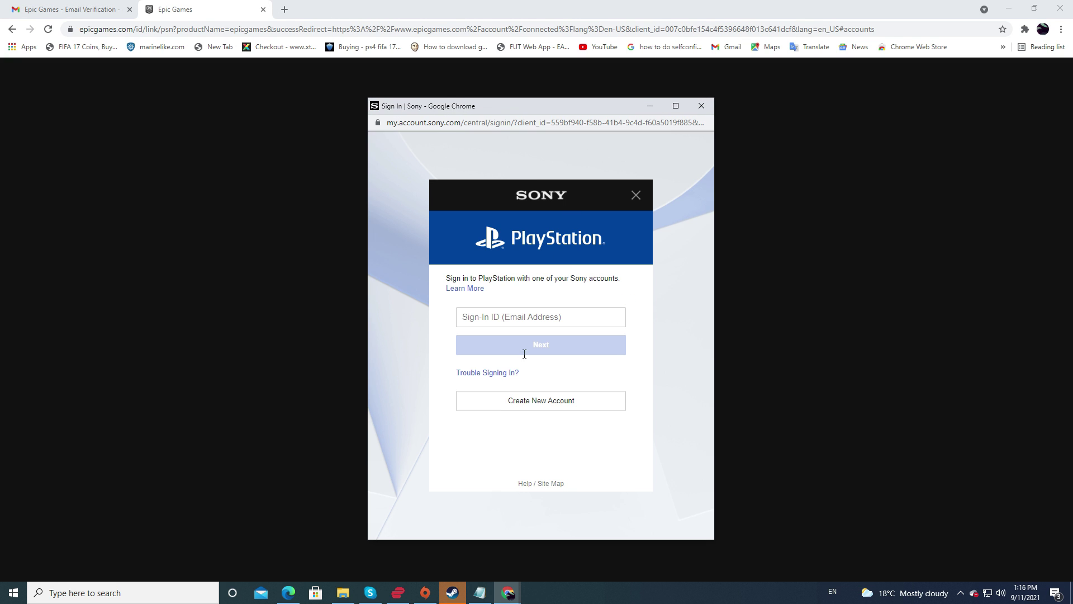
click(496, 320)
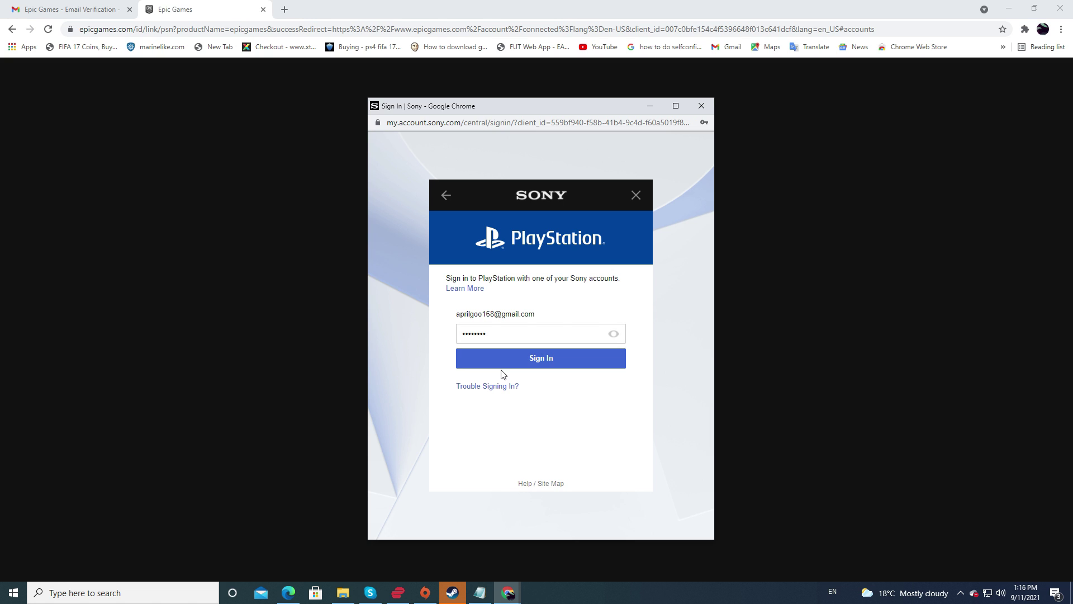
click(503, 366)
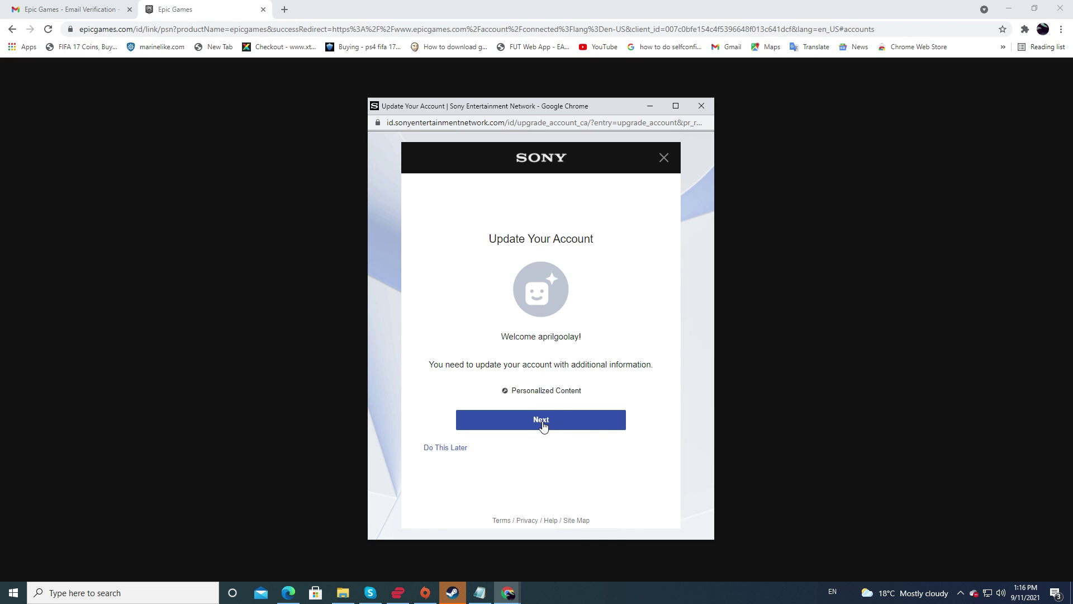
Confirm Sony's Personalized Content settings with both options enabled, finish the PlayStation Network link and check it among the connected accounts
click(542, 424)
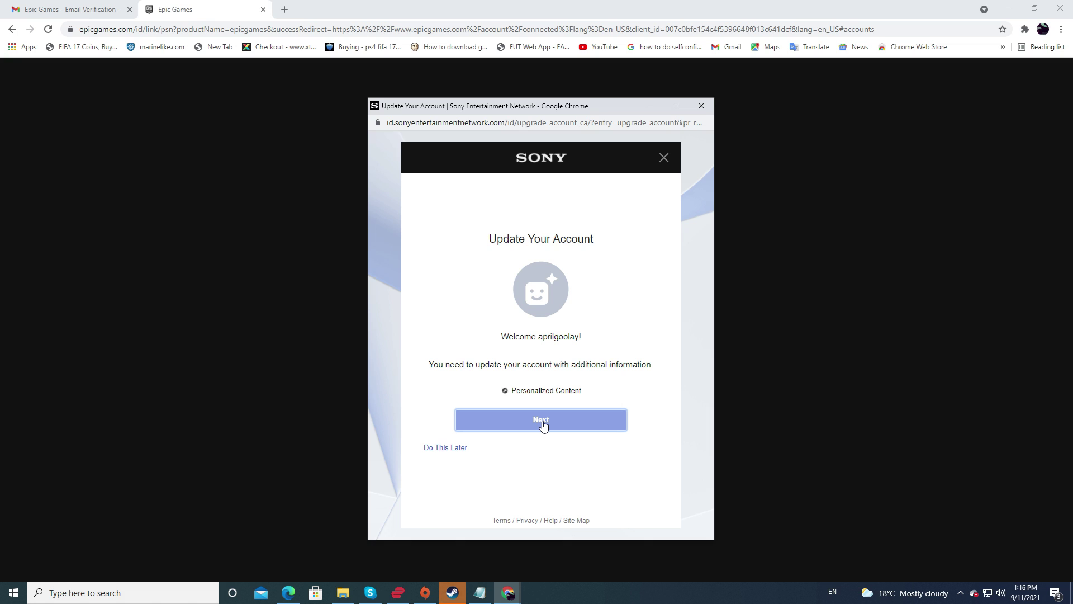
scroll(601, 397, down, 2)
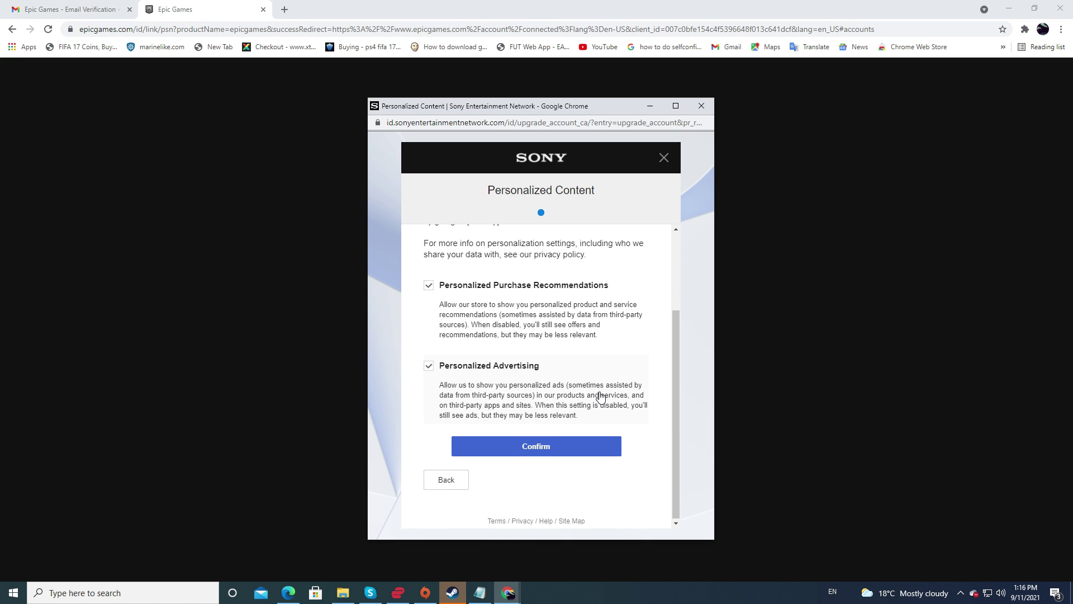
click(524, 450)
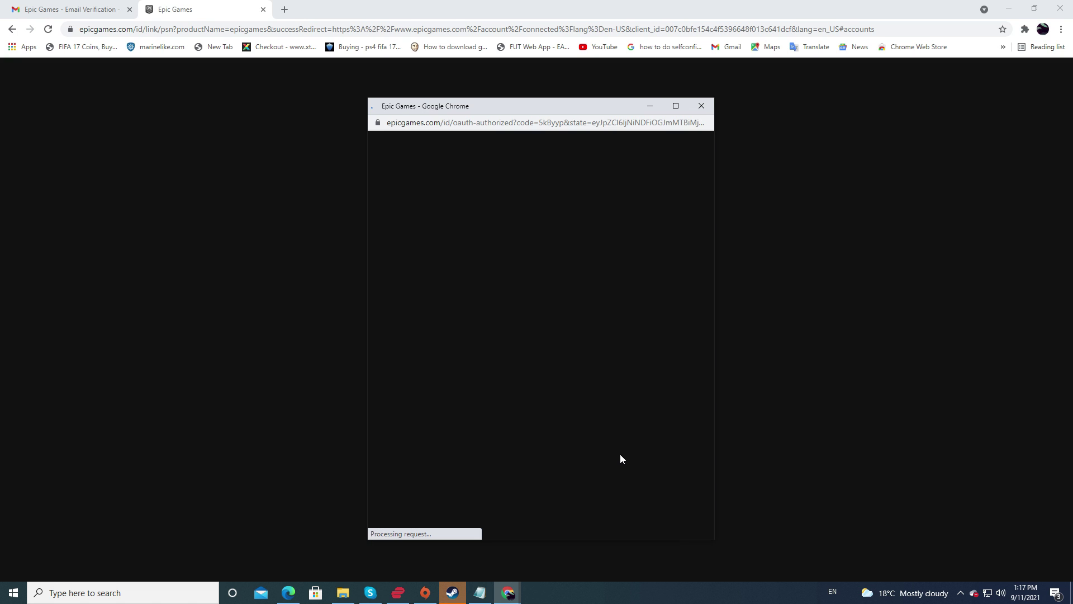
click(581, 431)
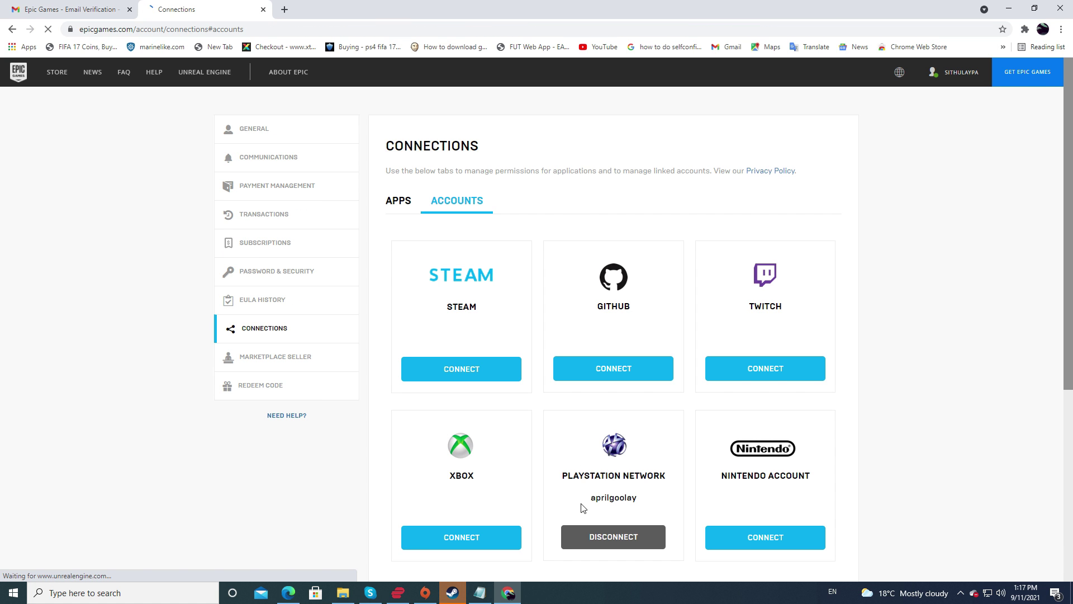
scroll(581, 507, down, 2)
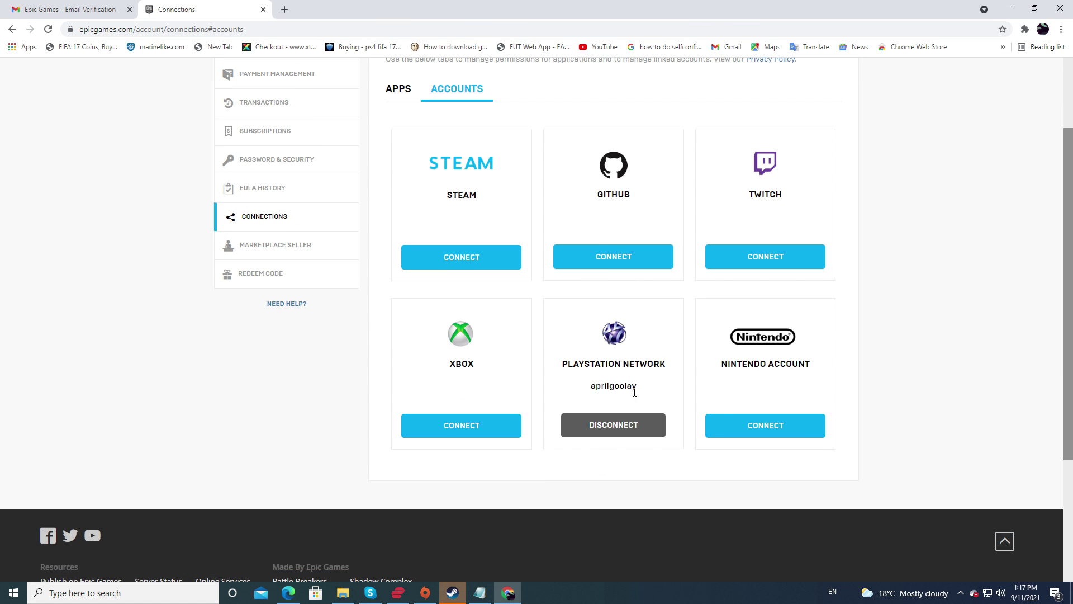
scroll(649, 318, up, 1)
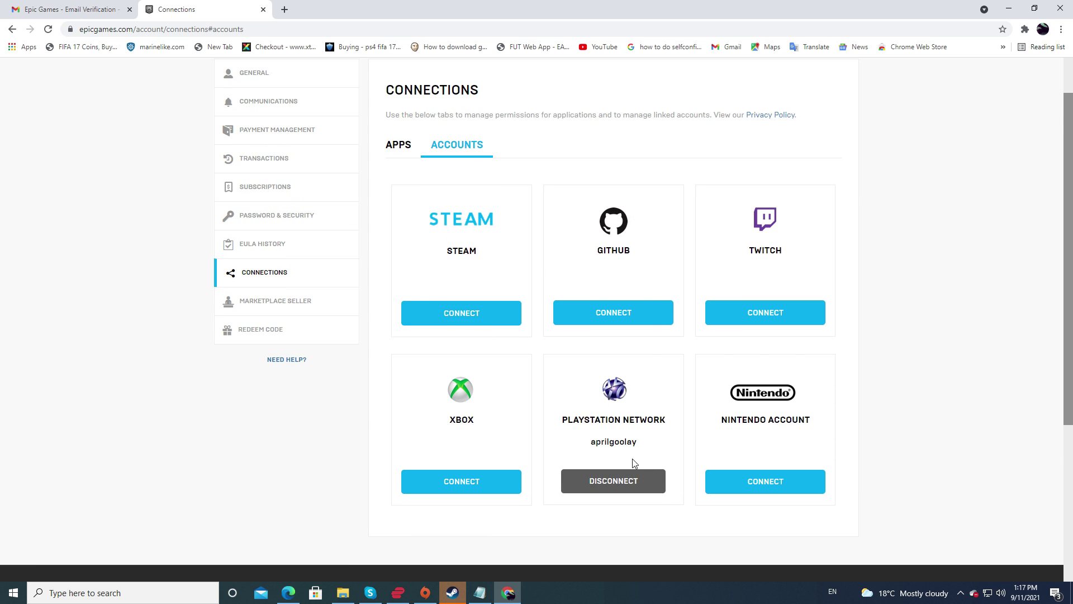
scroll(291, 313, up, 1)
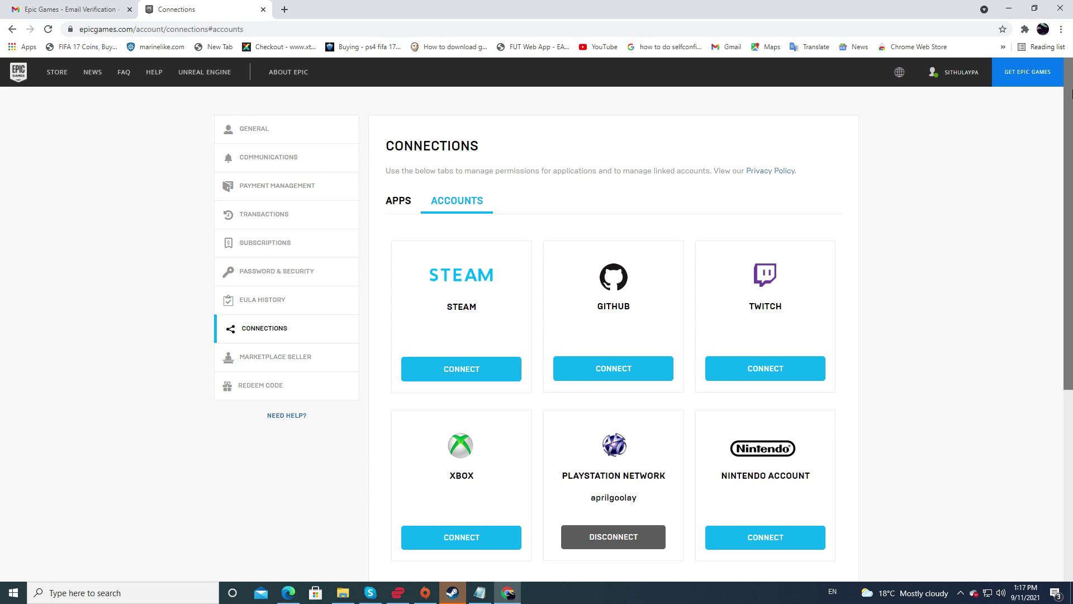
Open the Epic Games Store and browse its Discover page through the sale offers to the Free Games section
mouse_move(984, 76)
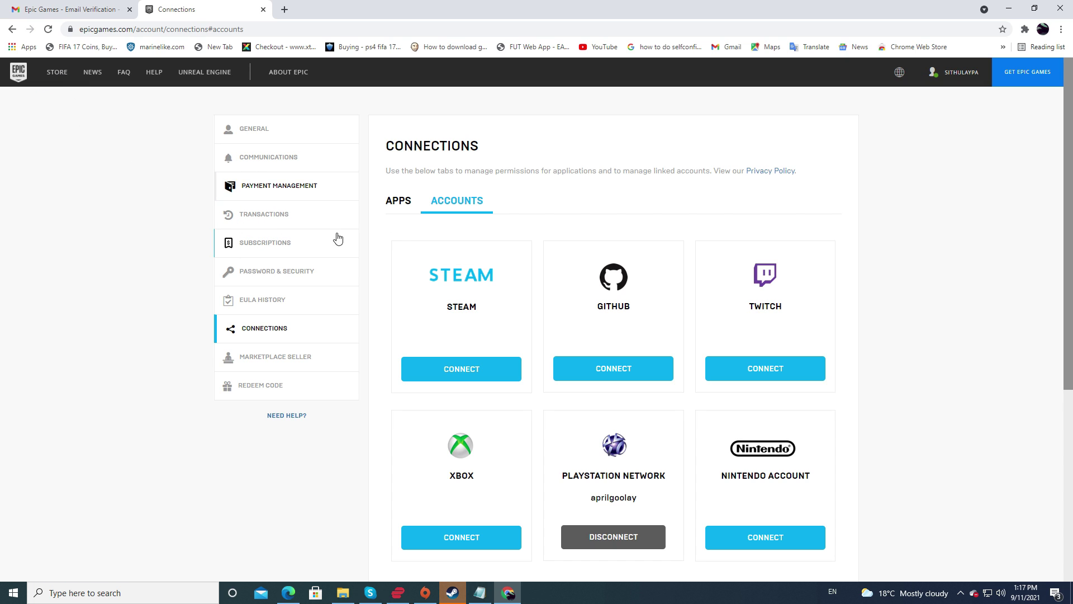
click(61, 76)
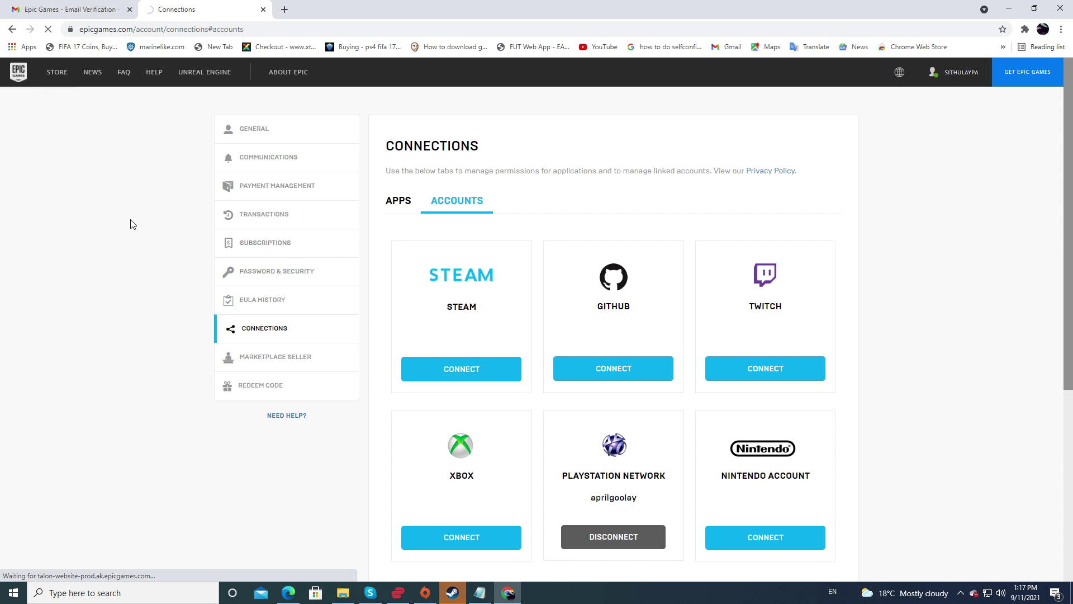
scroll(129, 346, down, 4)
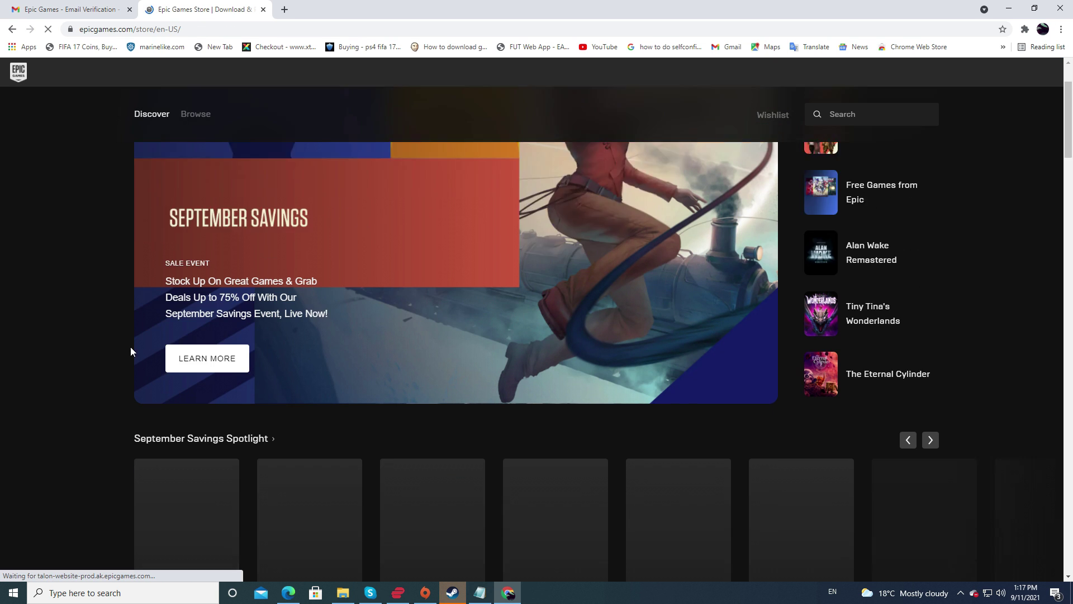
scroll(59, 350, down, 3)
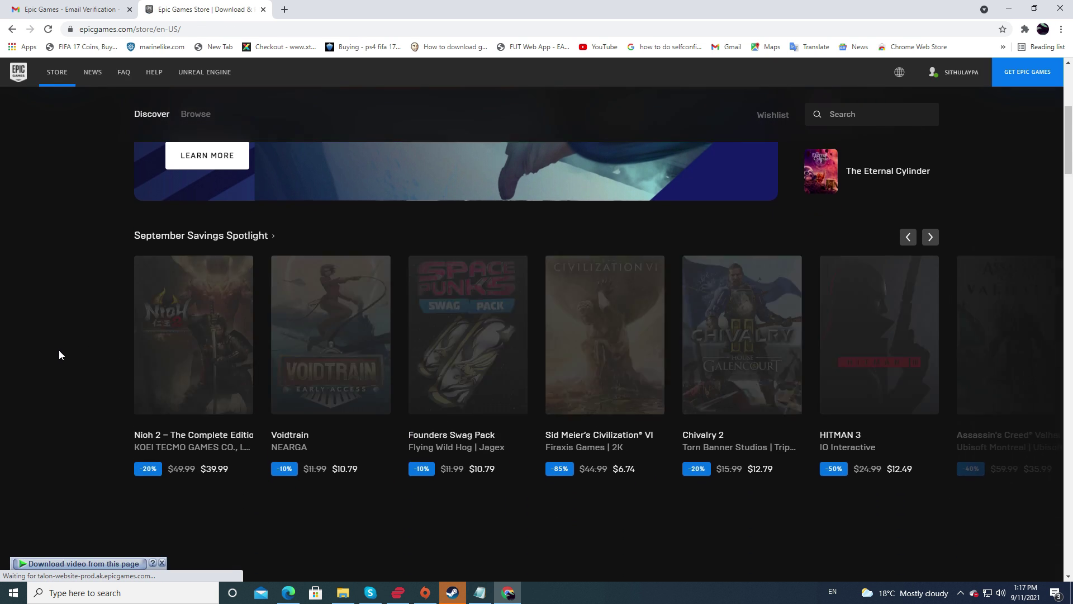
scroll(59, 350, down, 7)
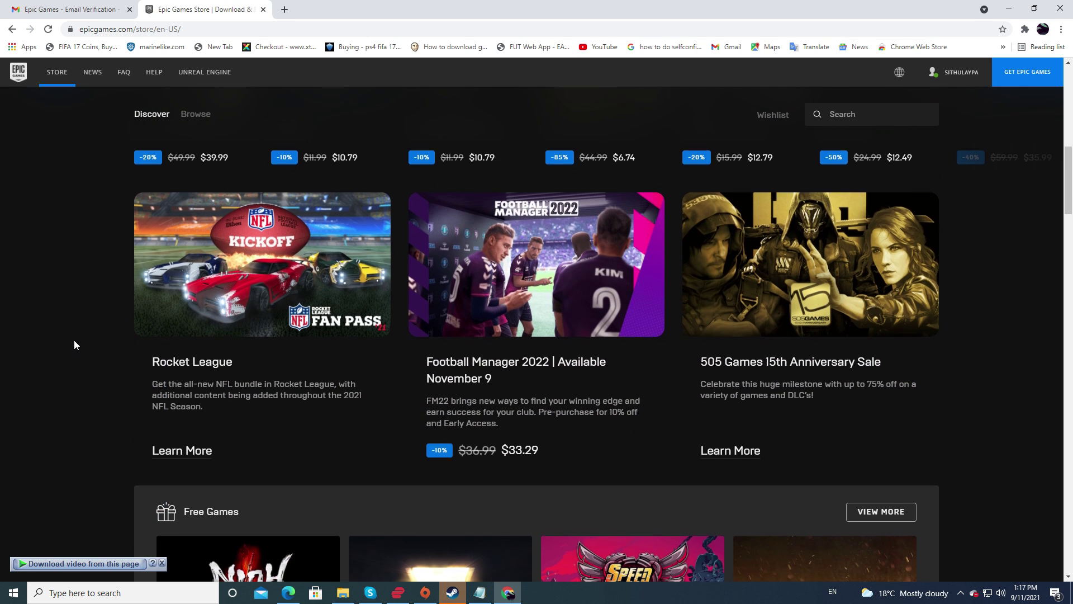
scroll(70, 348, down, 3)
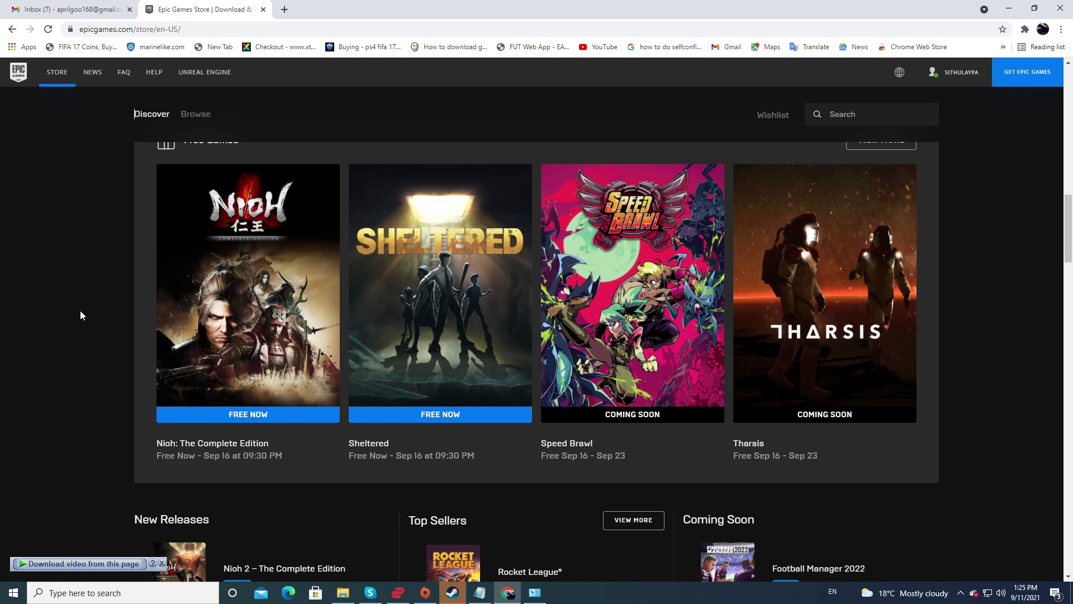
scroll(80, 317, up, 4)
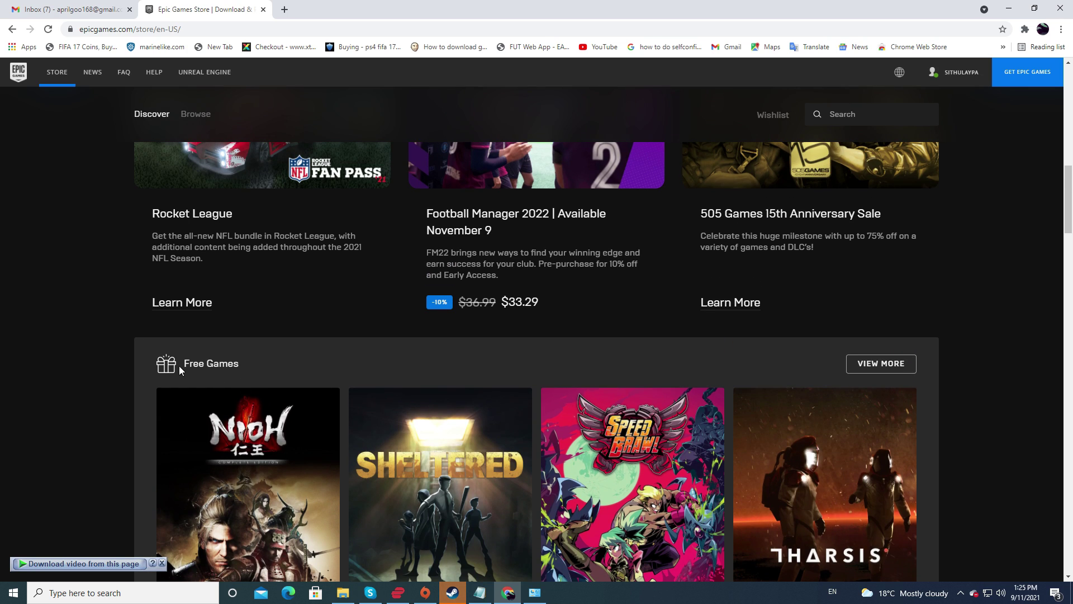
Open the full free games list and look through the weekly free games and the Free to Play titles
click(881, 364)
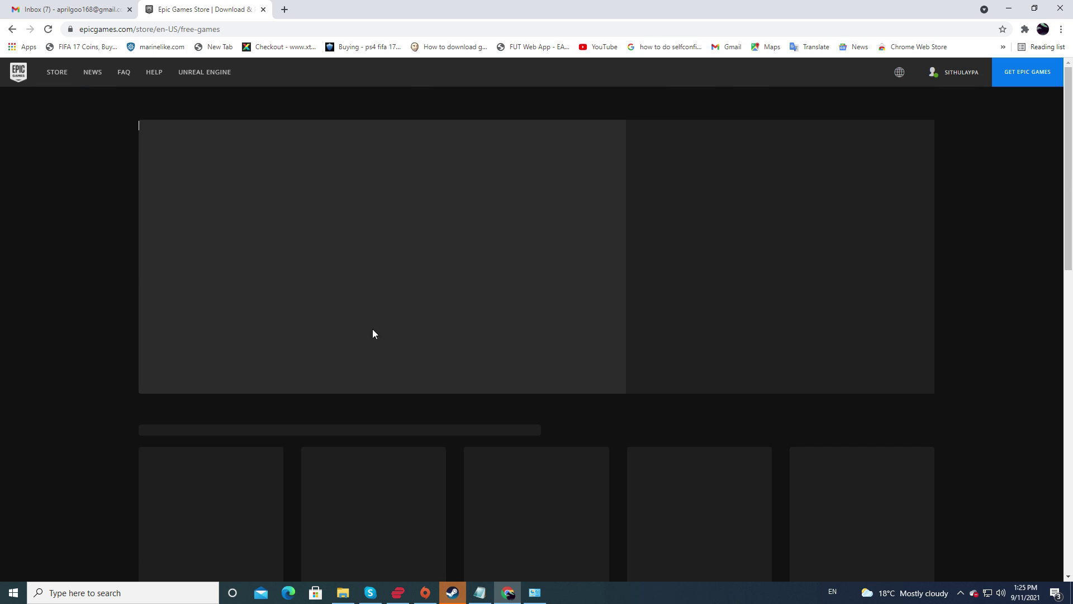
scroll(35, 343, down, 6)
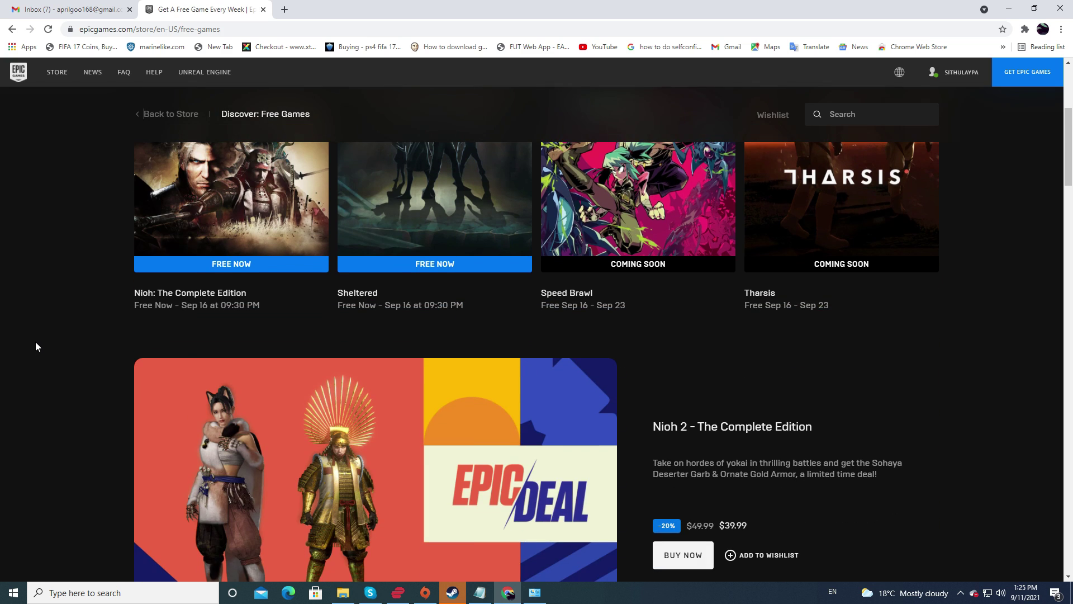
scroll(35, 341, down, 4)
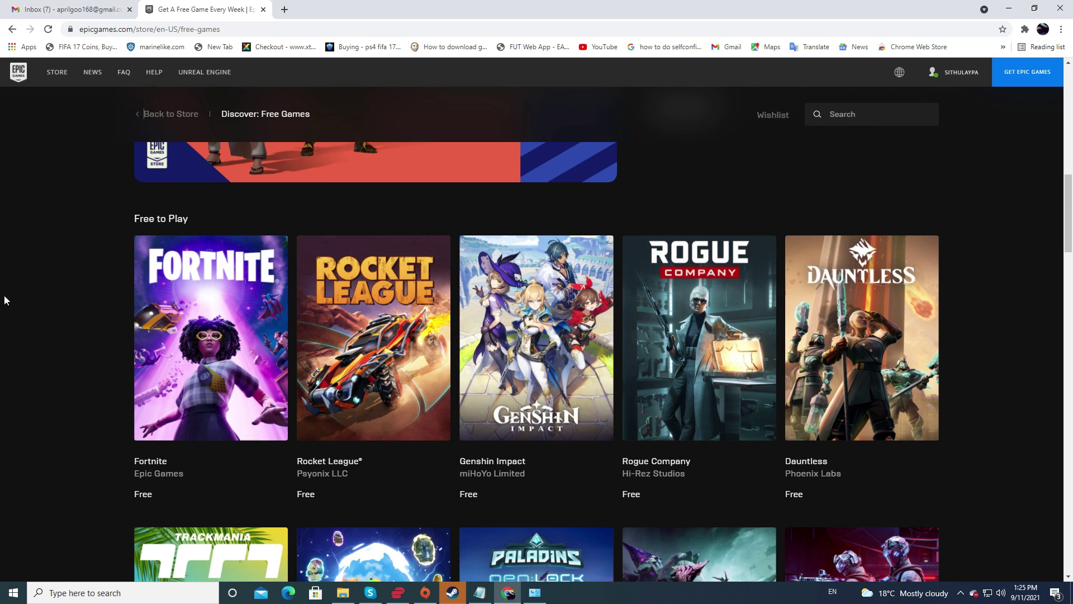
scroll(69, 284, up, 5)
scroll(113, 284, up, 4)
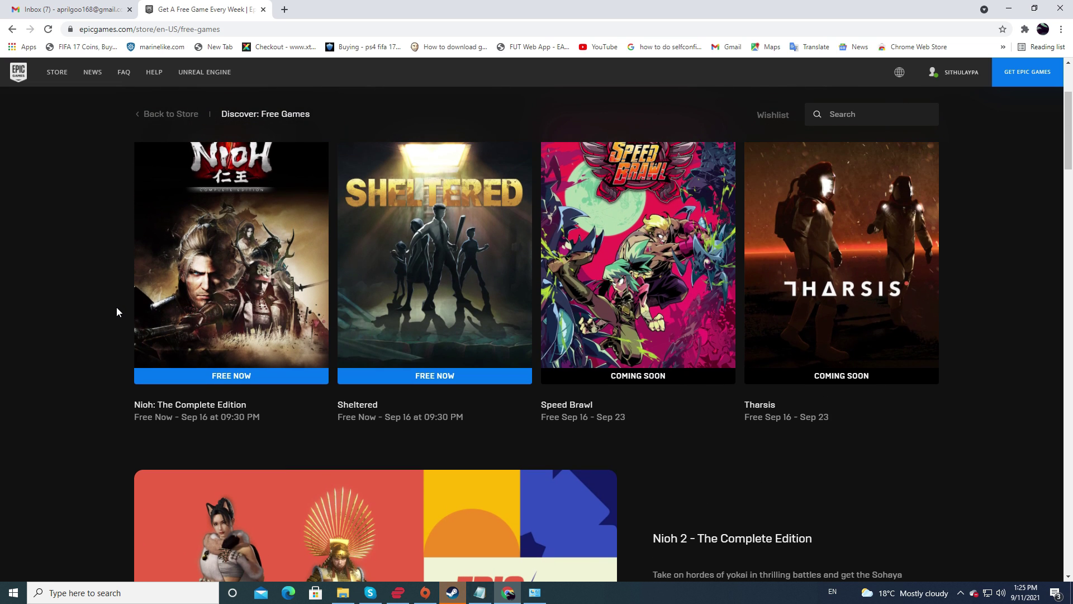